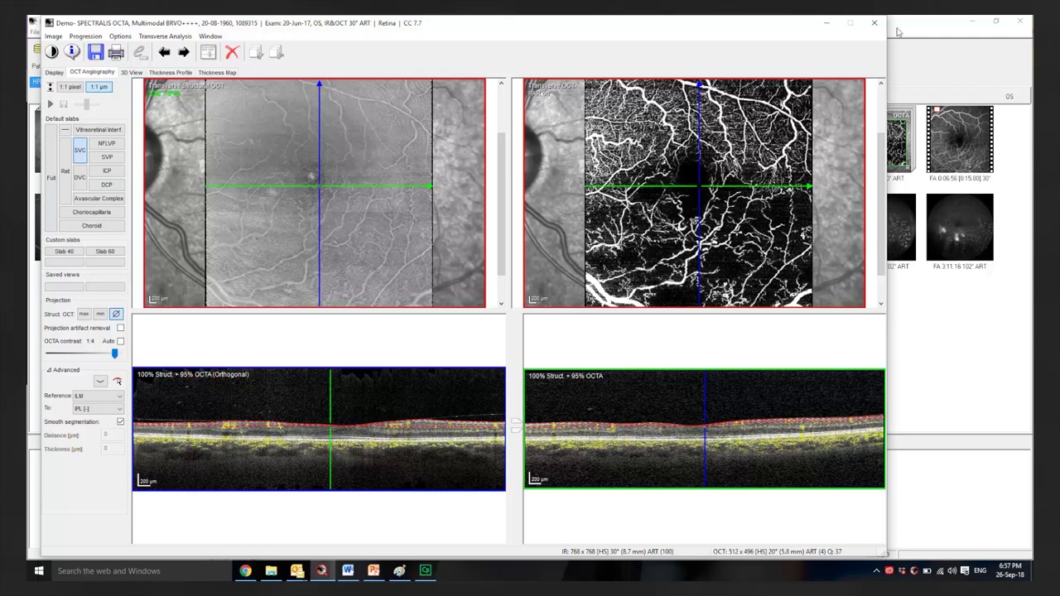
Close the OCTA viewer and view the left eye's MultiColor and then BAF images.
click(871, 25)
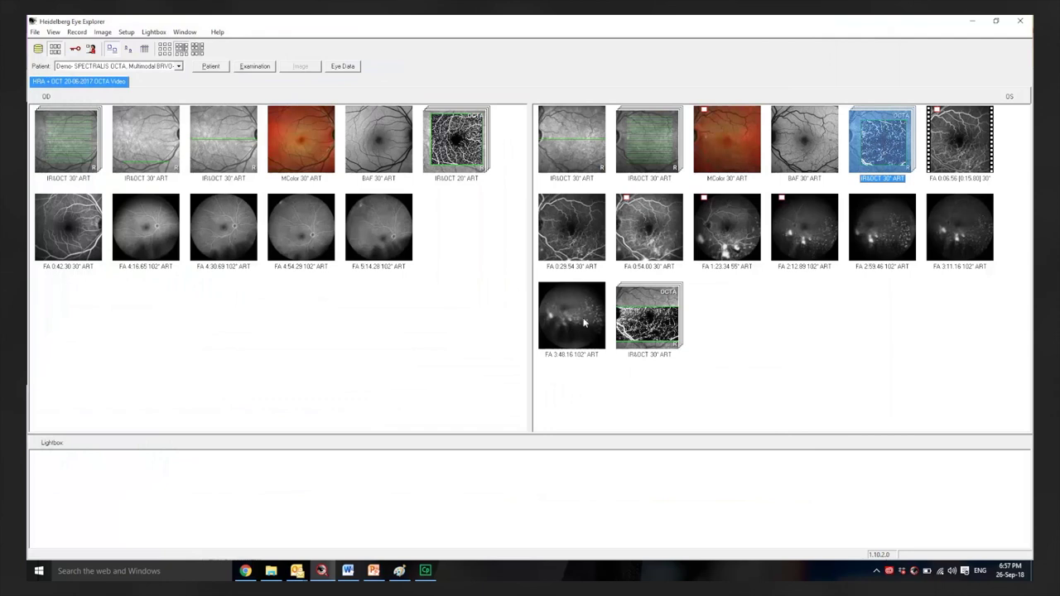
double_click(734, 139)
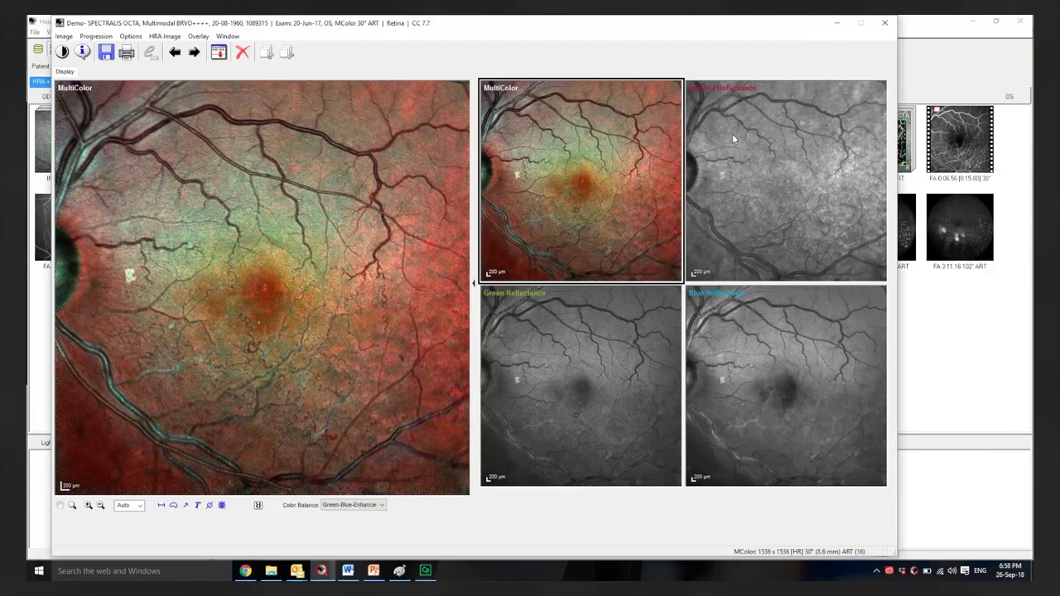
click(194, 52)
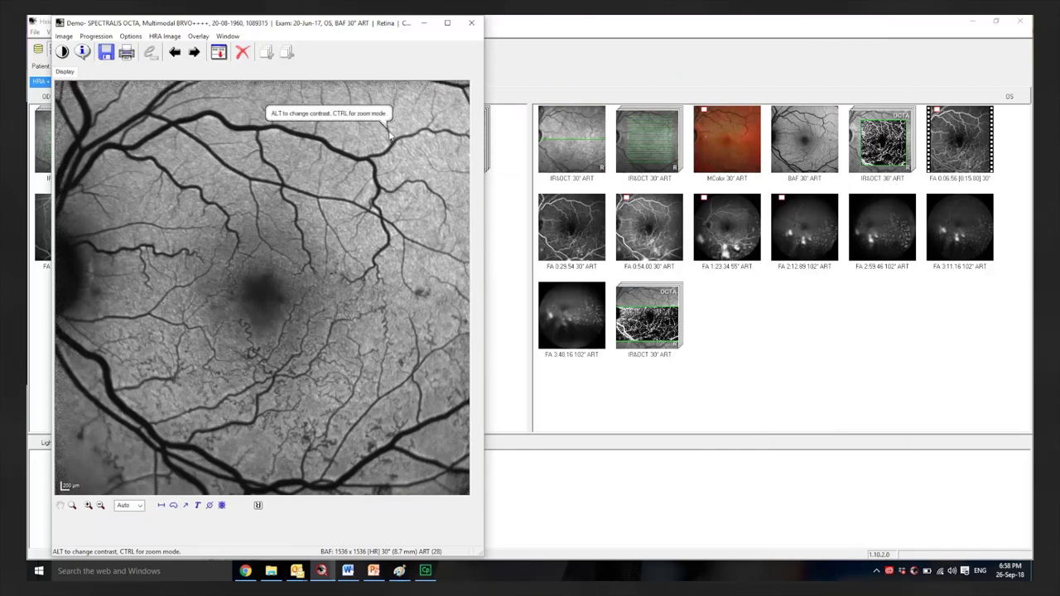
Open the FA 0:29.54 angiogram, advance two frames to FA 1:23.34 55°, then close it.
click(472, 22)
double_click(561, 209)
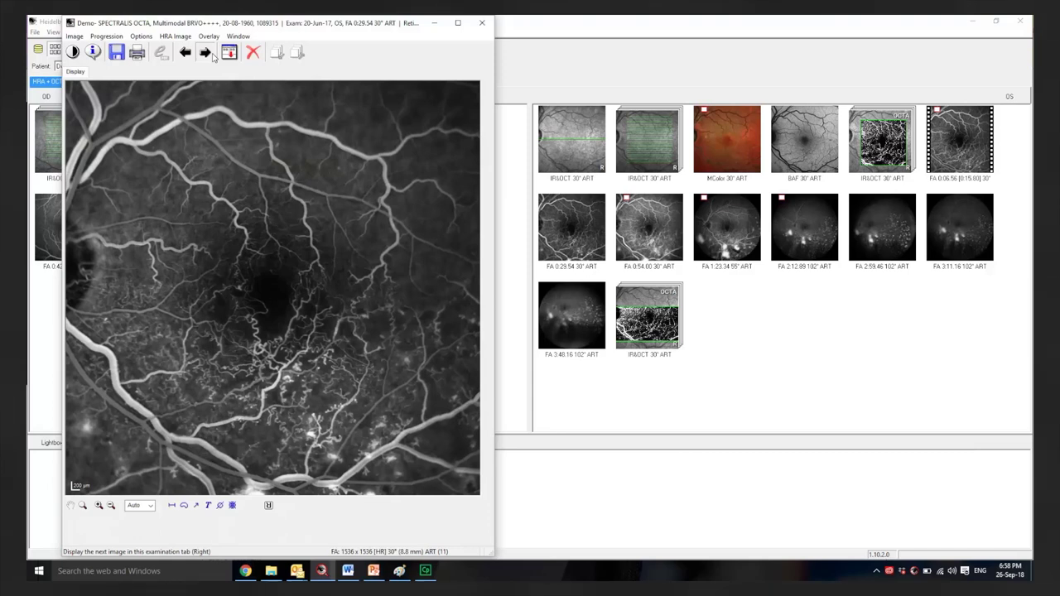
click(207, 53)
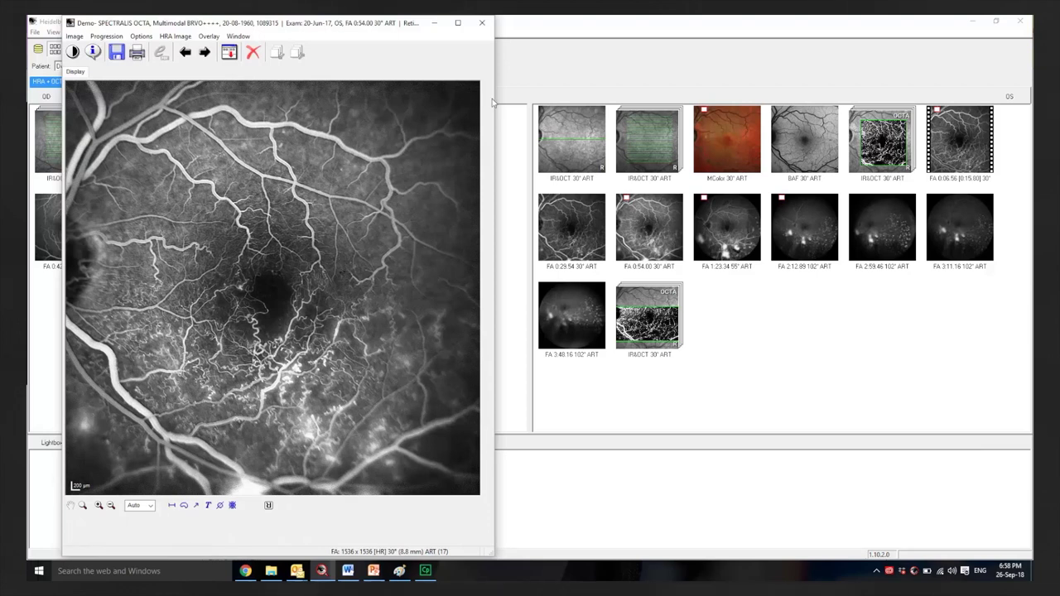
click(204, 52)
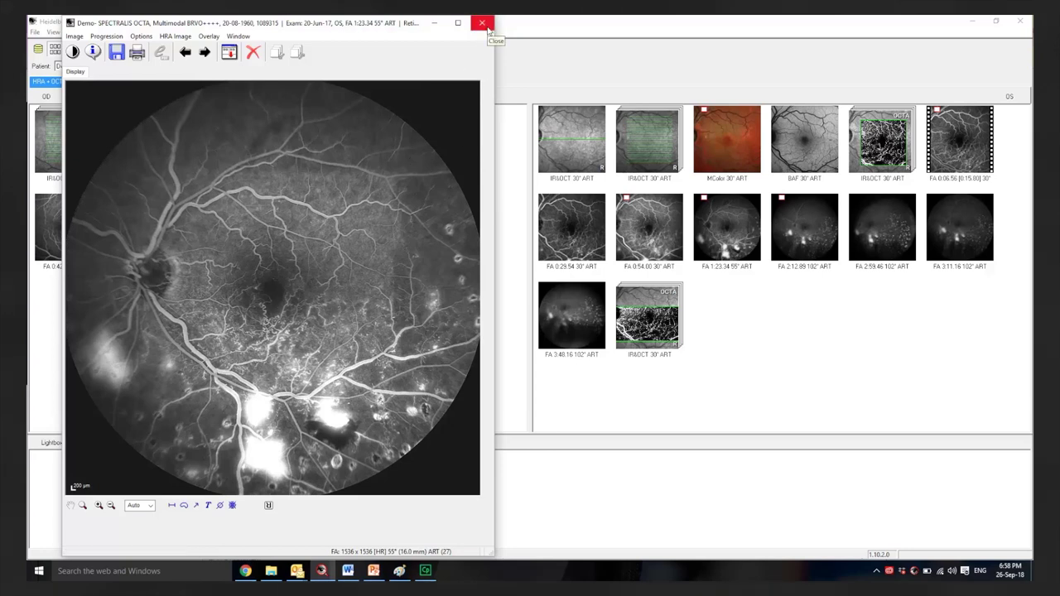
click(483, 23)
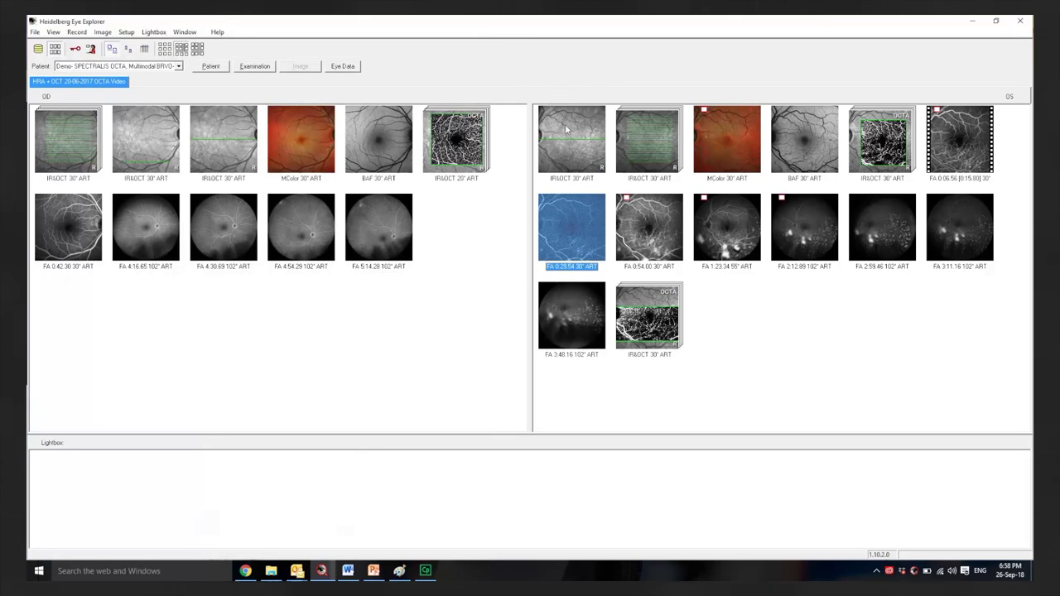
Open the left eye's IR&OCT 30° scan with an enlarged, zoomed-in B-scan.
double_click(566, 128)
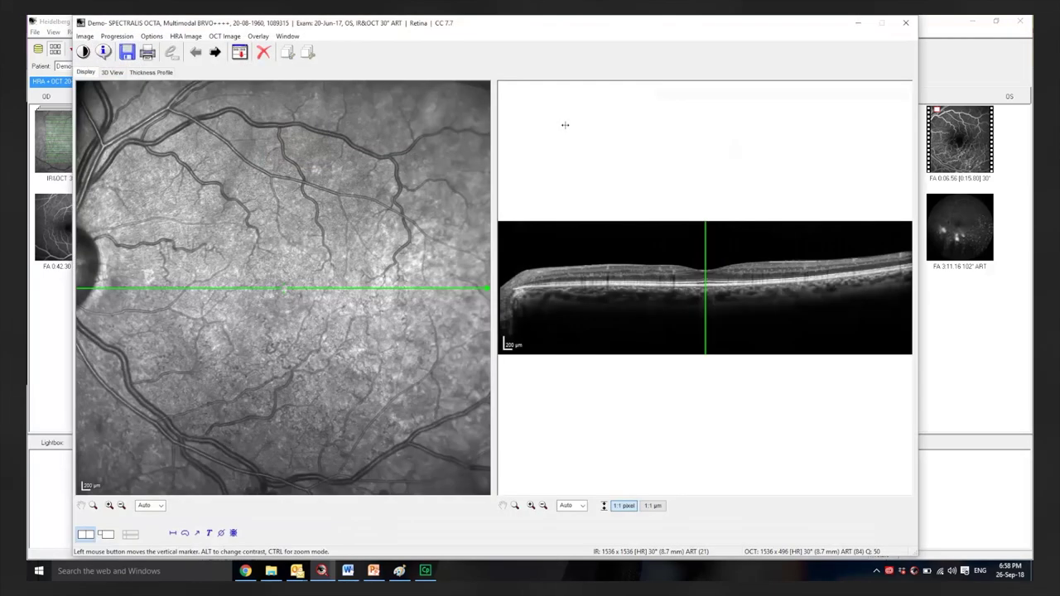
click(107, 534)
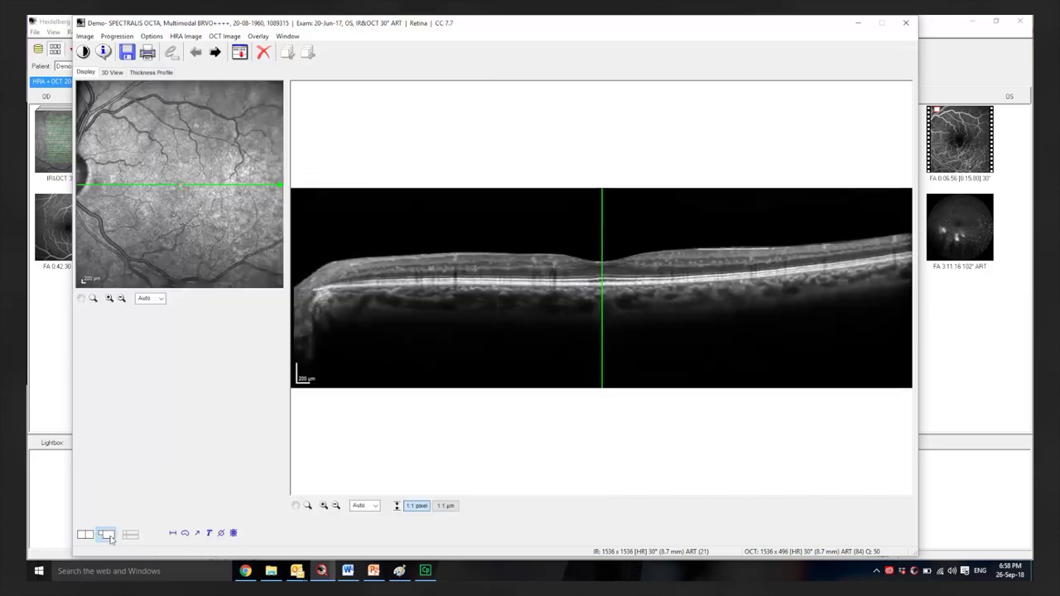
click(324, 506)
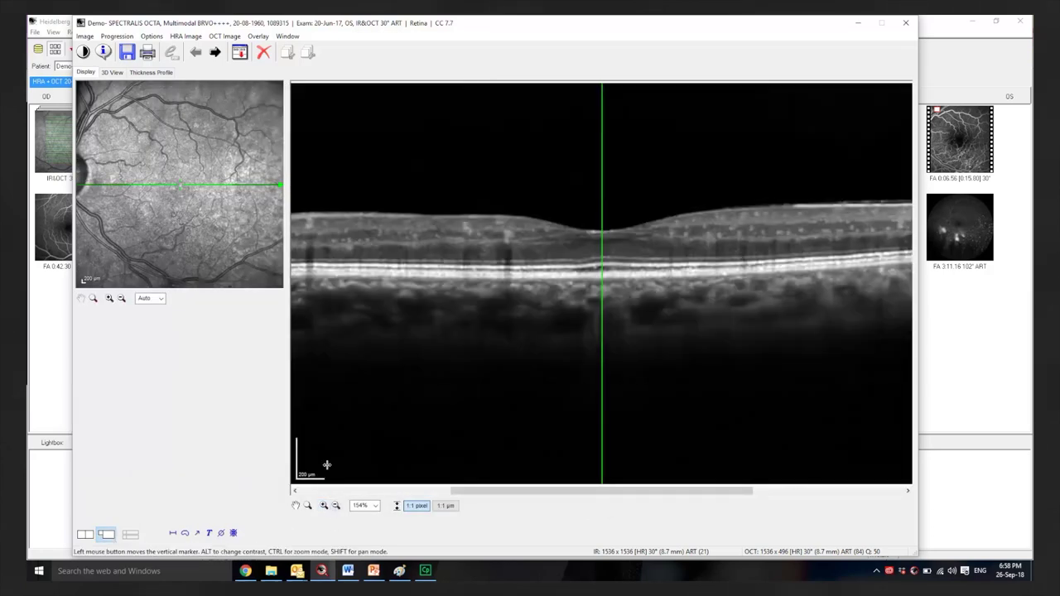
Switch to the left eye's OCT volume scan and display its retinal thickness map.
click(903, 24)
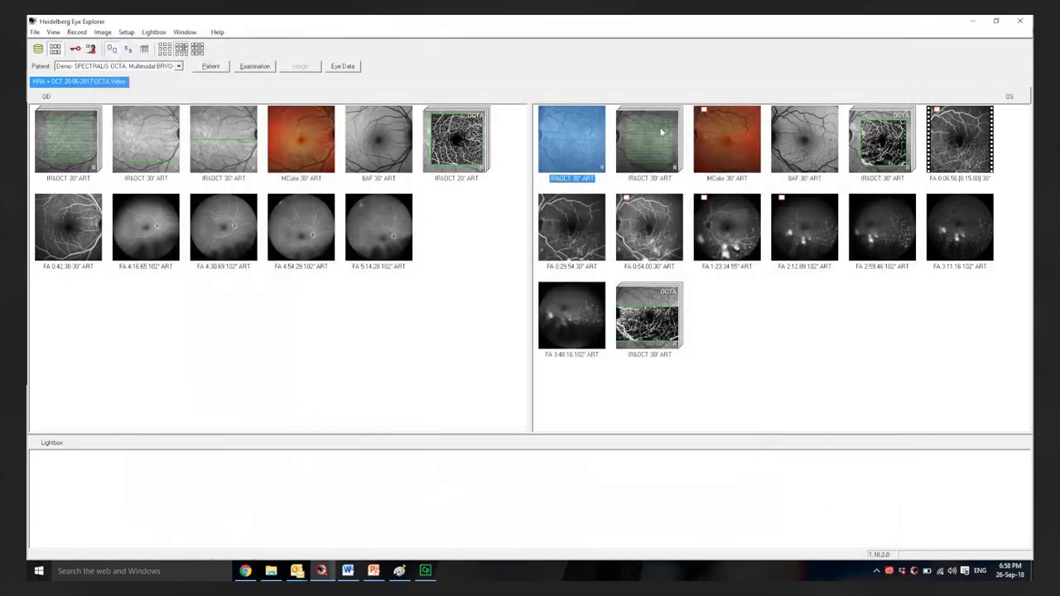
double_click(630, 143)
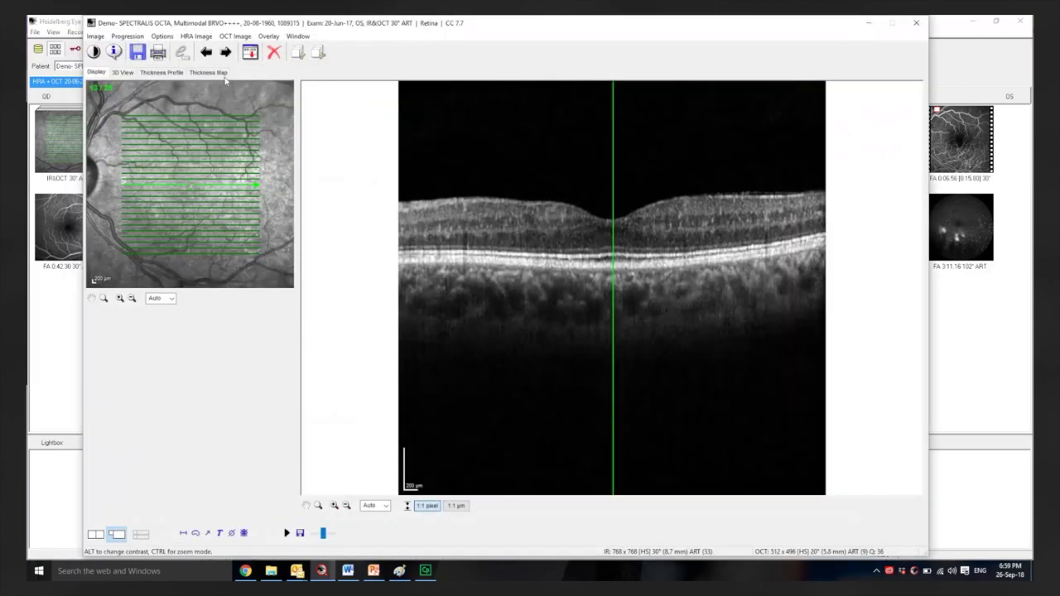
click(208, 72)
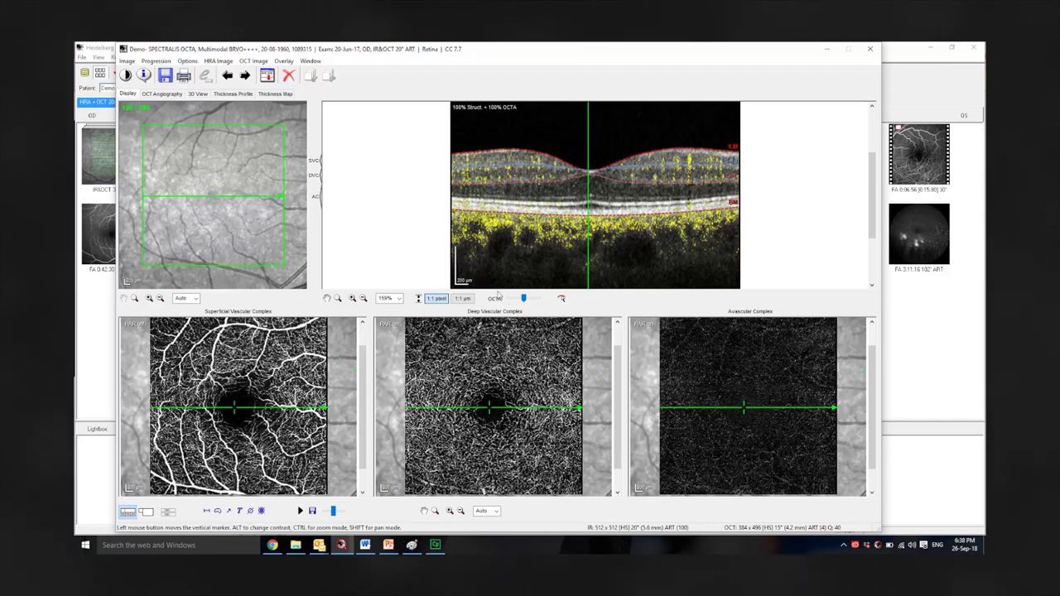
Review the layer segmentation across a few slices in the Segmentation Editor.
click(560, 300)
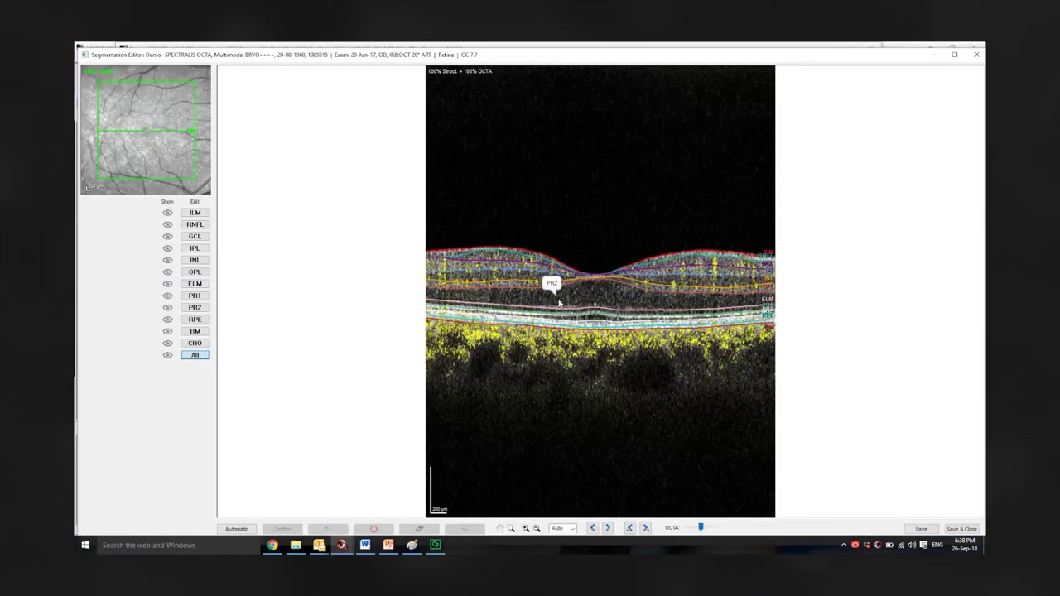
scroll(173, 157, down, 5)
click(976, 54)
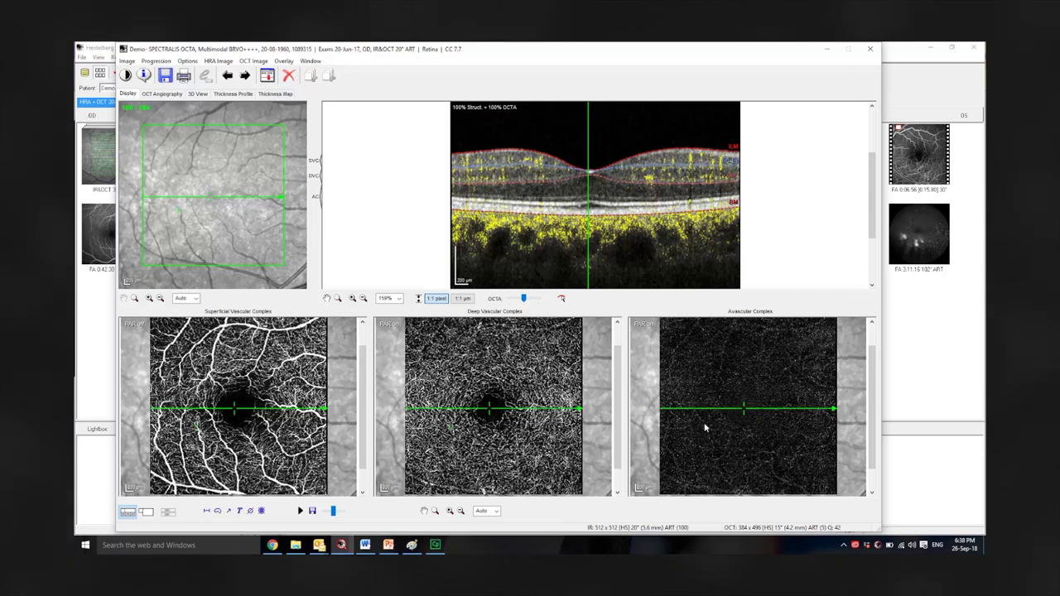
Scroll back and forth through the B-scans in the exam viewer.
scroll(705, 423, up, 3)
scroll(708, 428, down, 4)
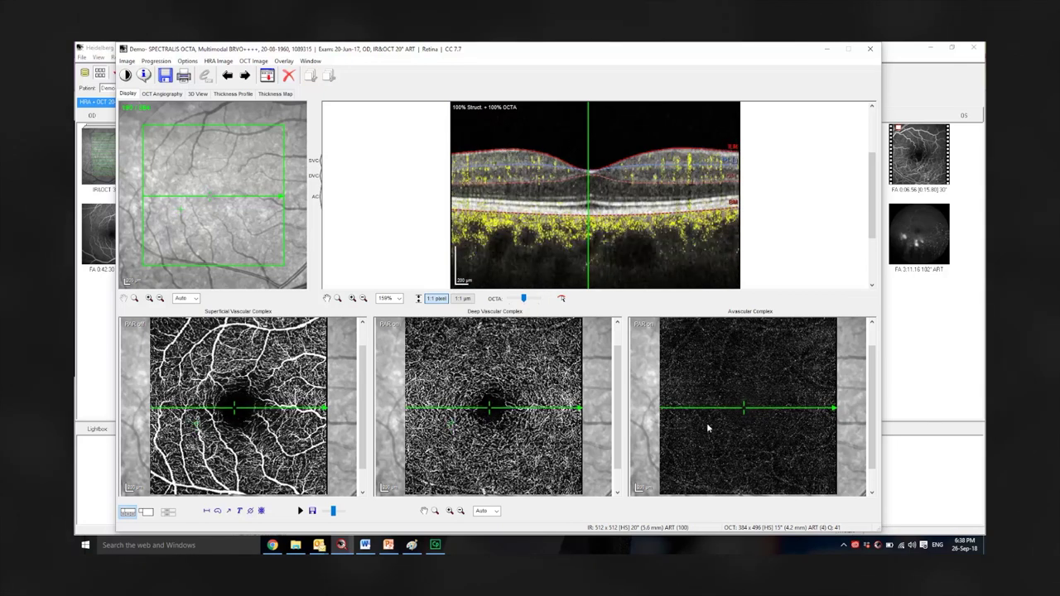
scroll(708, 428, down, 5)
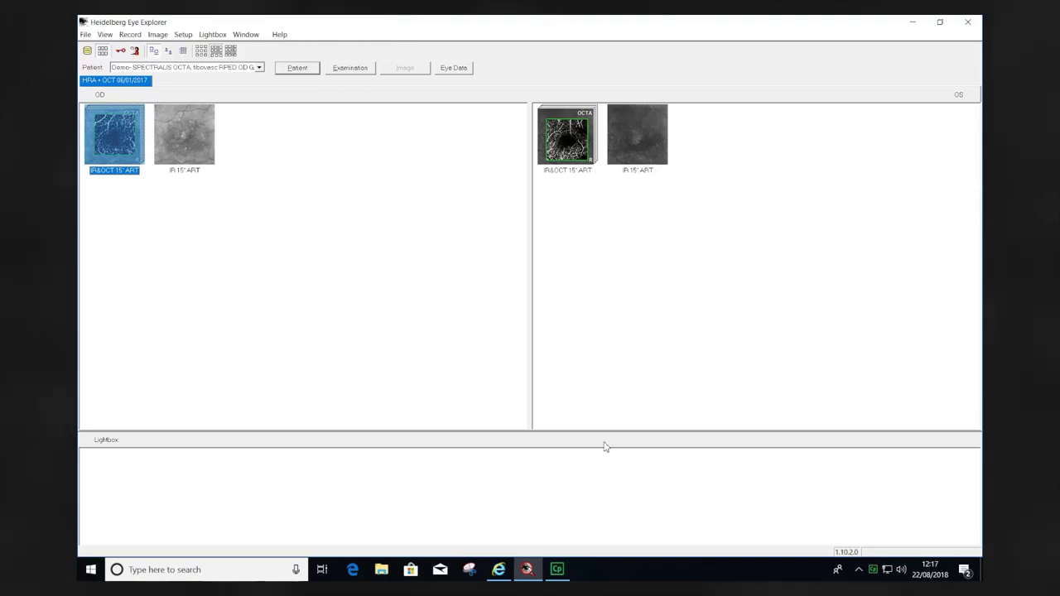
Open the OD IR&OCT 15° exam, show the B-scan at 1:1 µm and 246% zoom, and edit its segmentation.
double_click(108, 135)
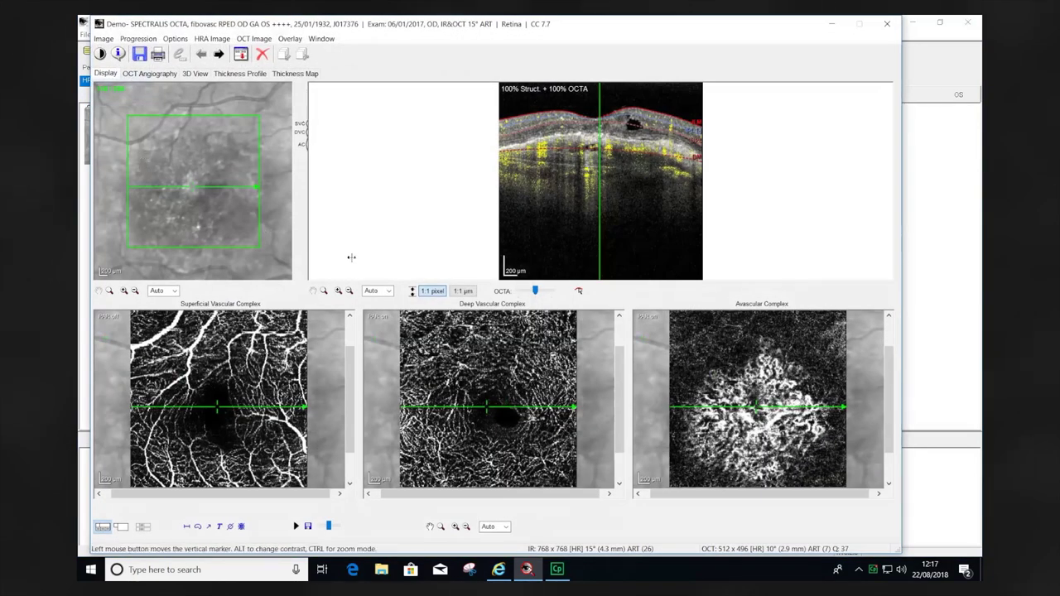
click(462, 291)
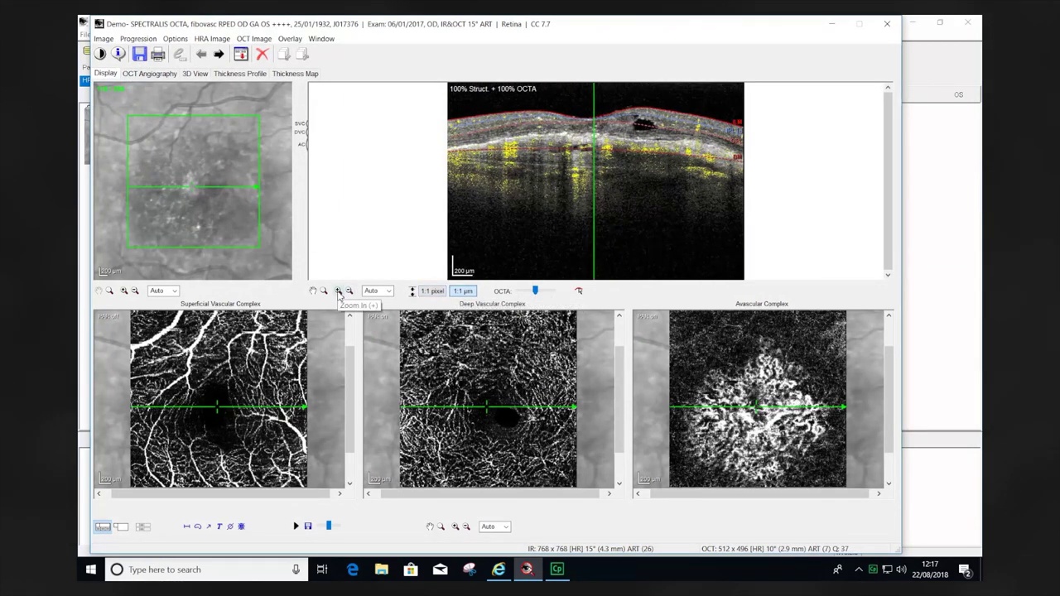
click(338, 292)
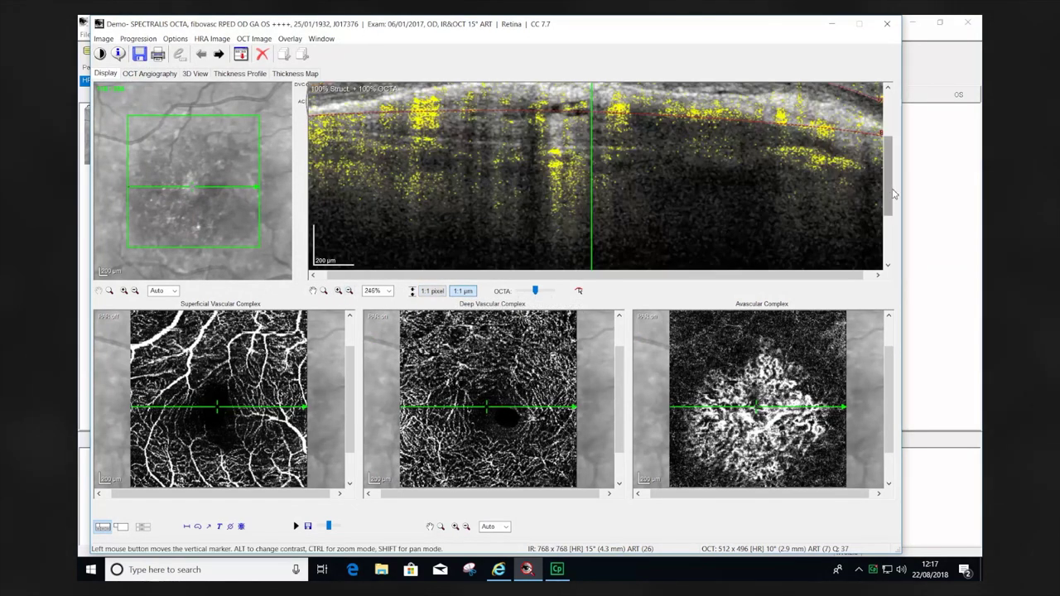
scroll(756, 248, up, 5)
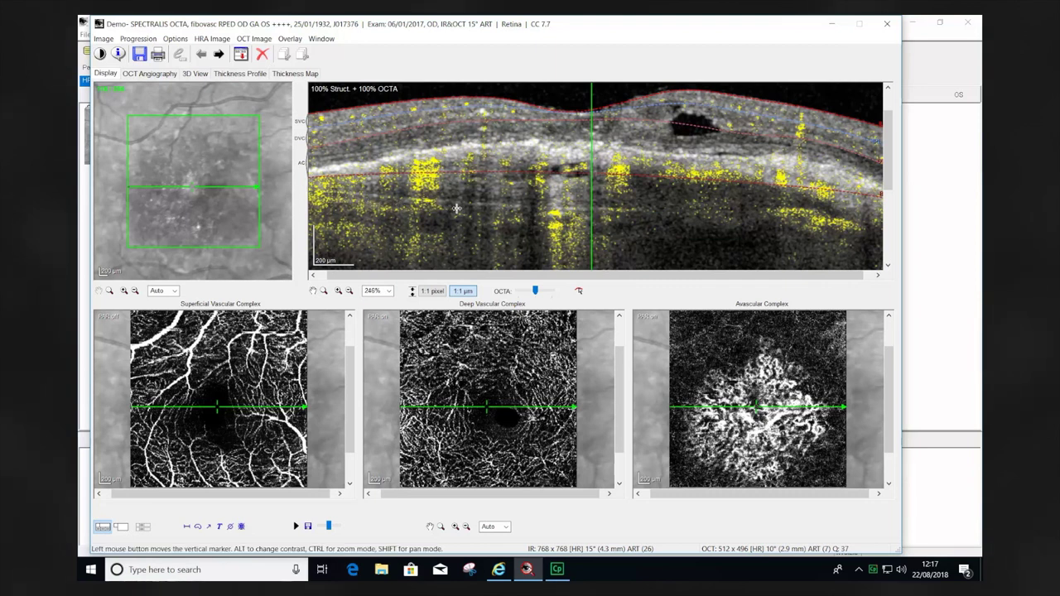
click(579, 291)
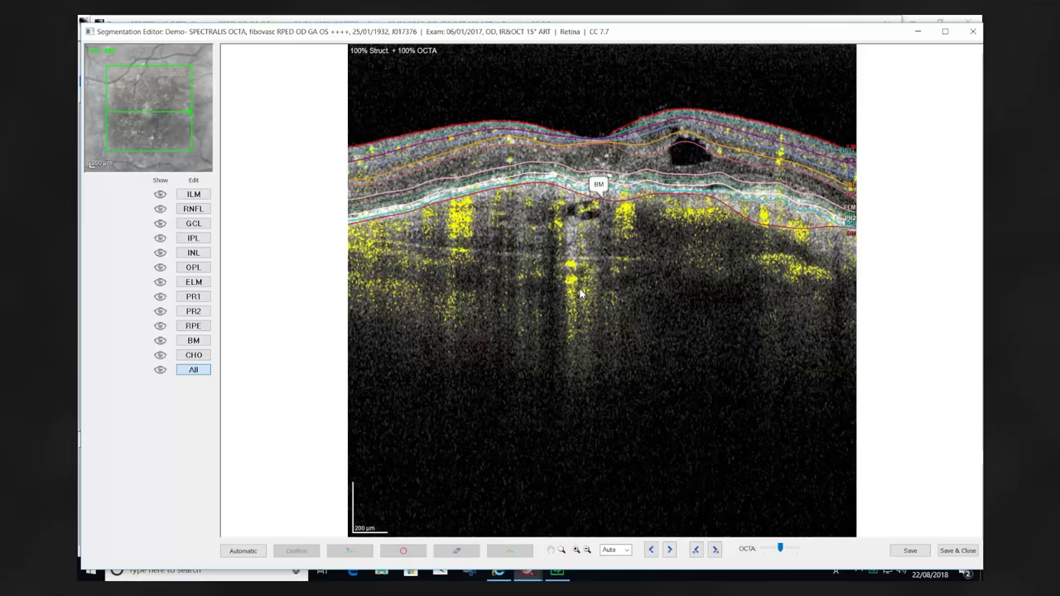
Restrict editing to the BM boundary and reshape its line lower on the first B-scan.
click(607, 201)
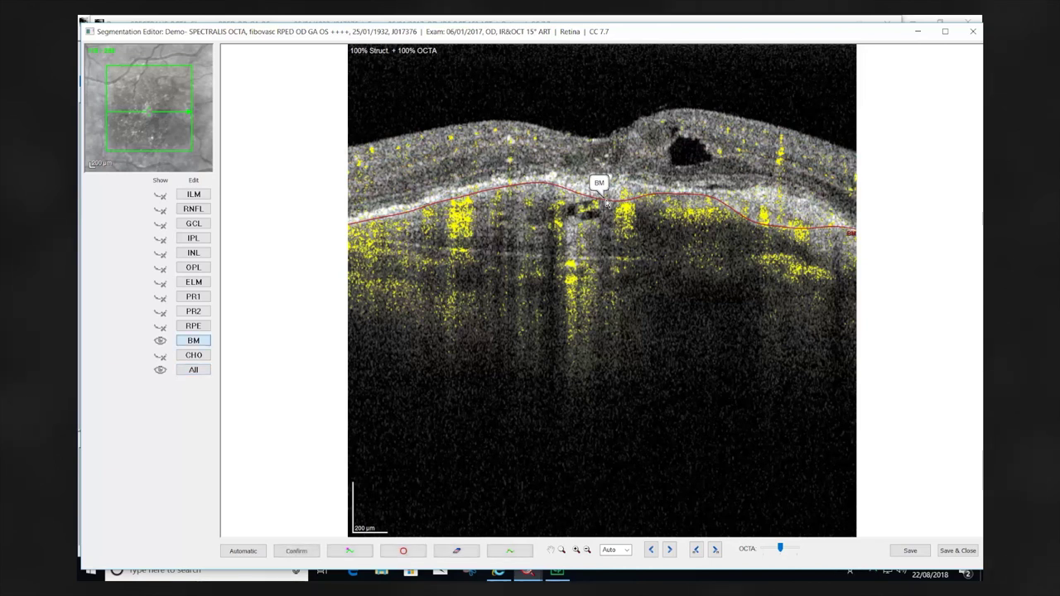
click(510, 550)
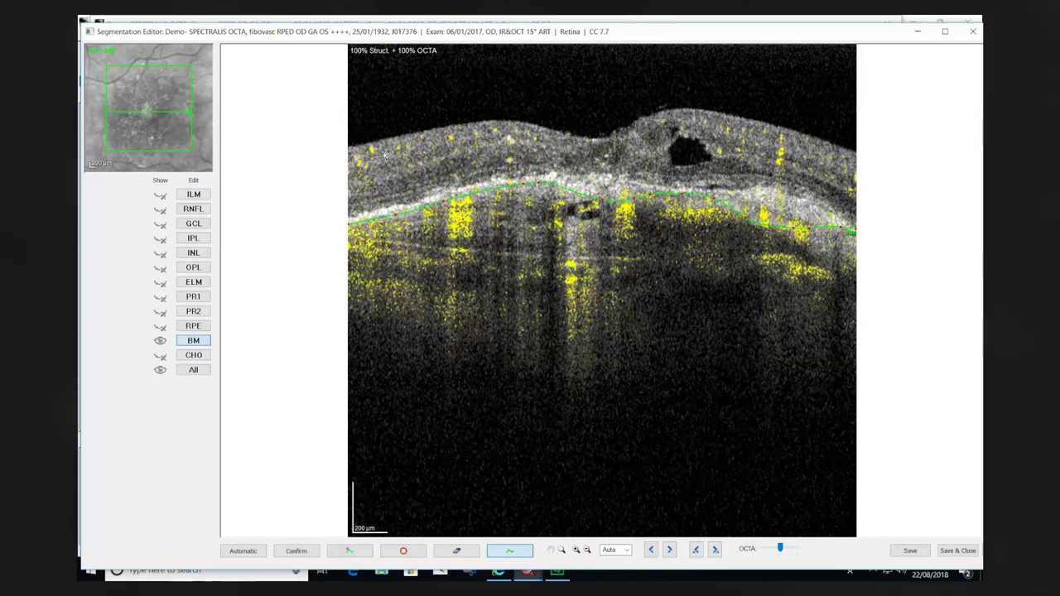
drag(382, 152, 846, 316)
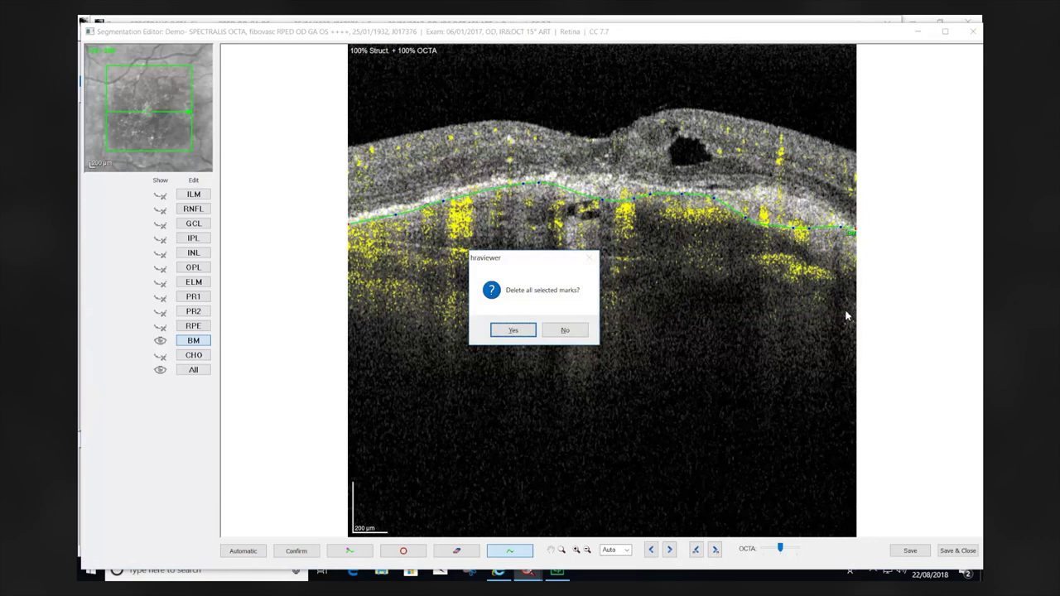
key(Return)
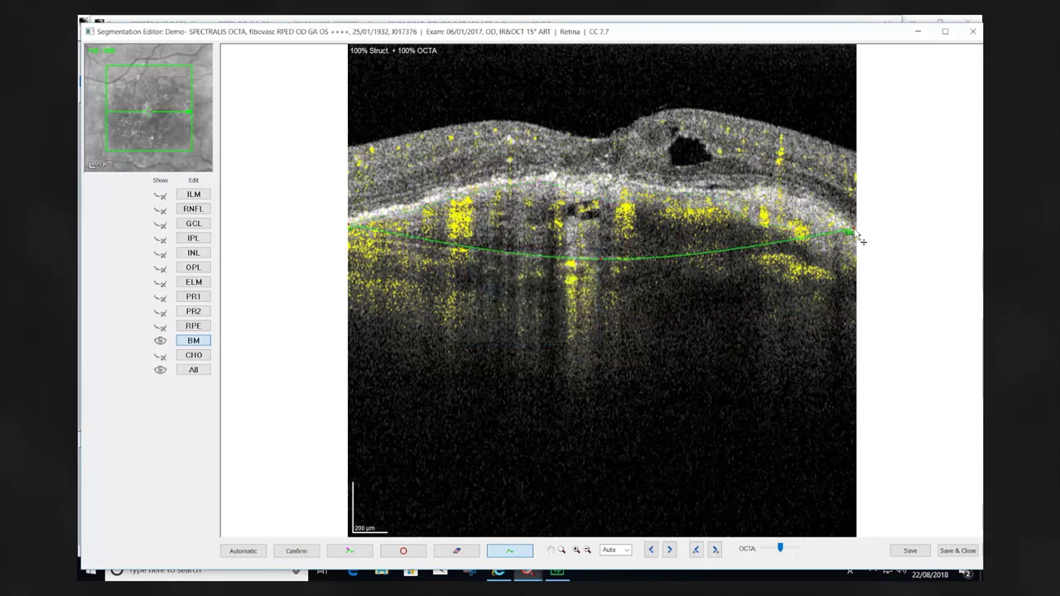
drag(861, 239, 864, 268)
Correct the BM line on the following B-scans, then save and close the editor.
scroll(352, 244, up, 3)
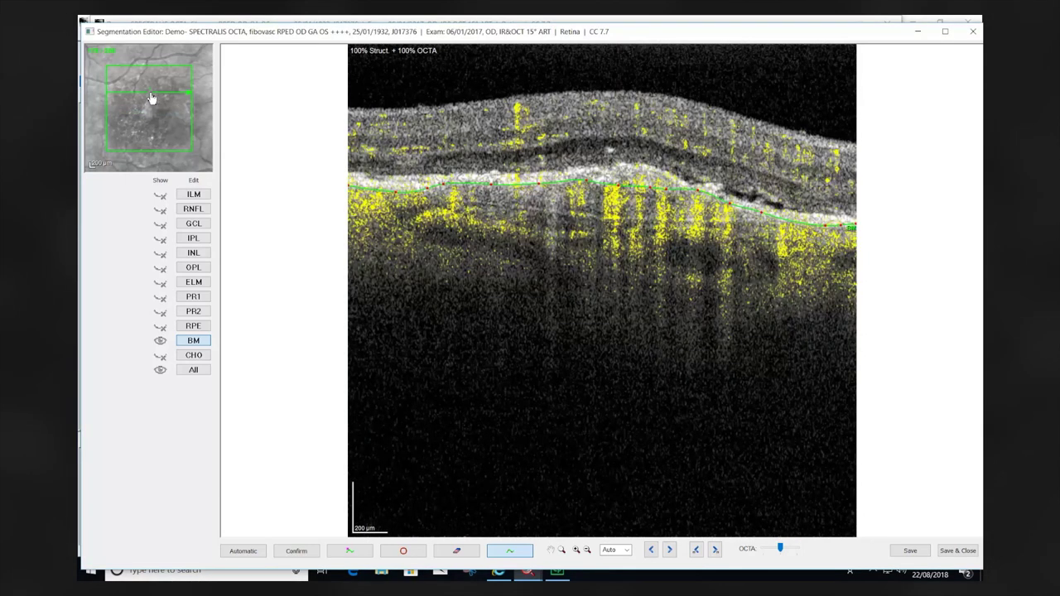
drag(383, 129, 846, 312)
scroll(157, 88, down, 5)
drag(362, 154, 840, 337)
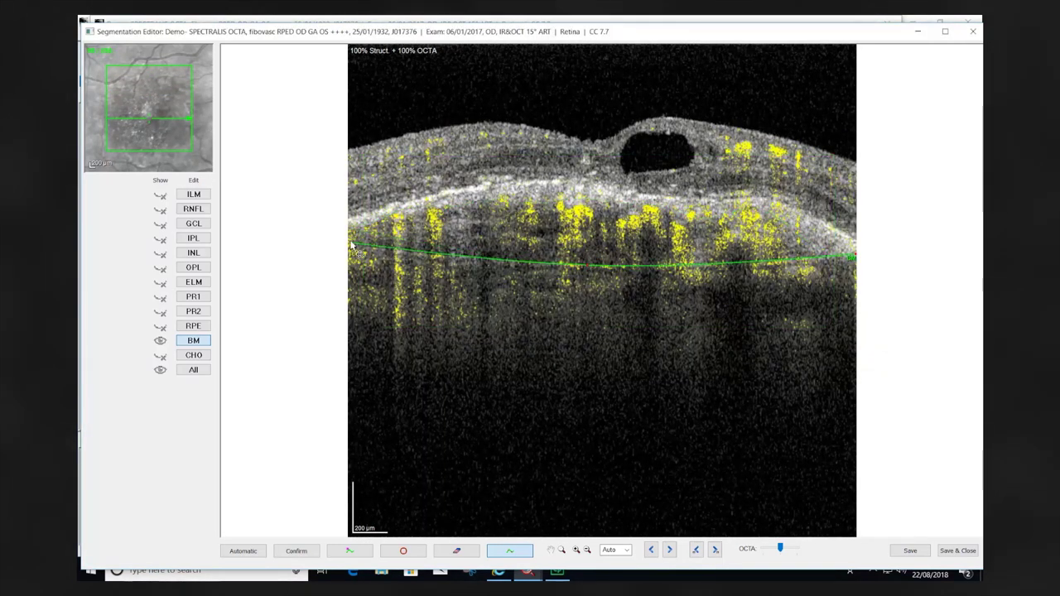
scroll(364, 248, down, 2)
drag(351, 141, 791, 269)
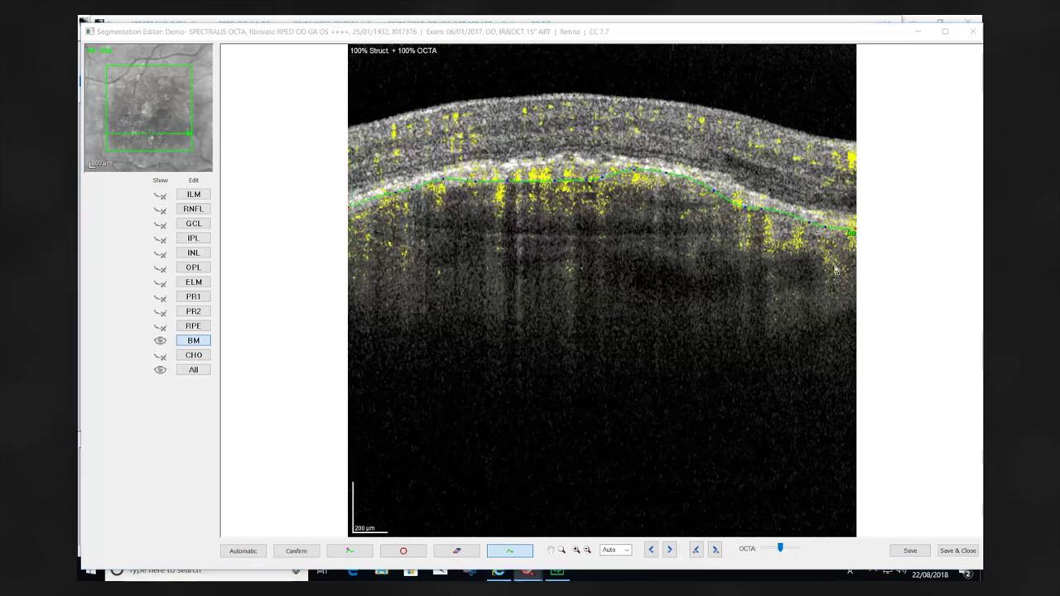
scroll(352, 214, down, 1)
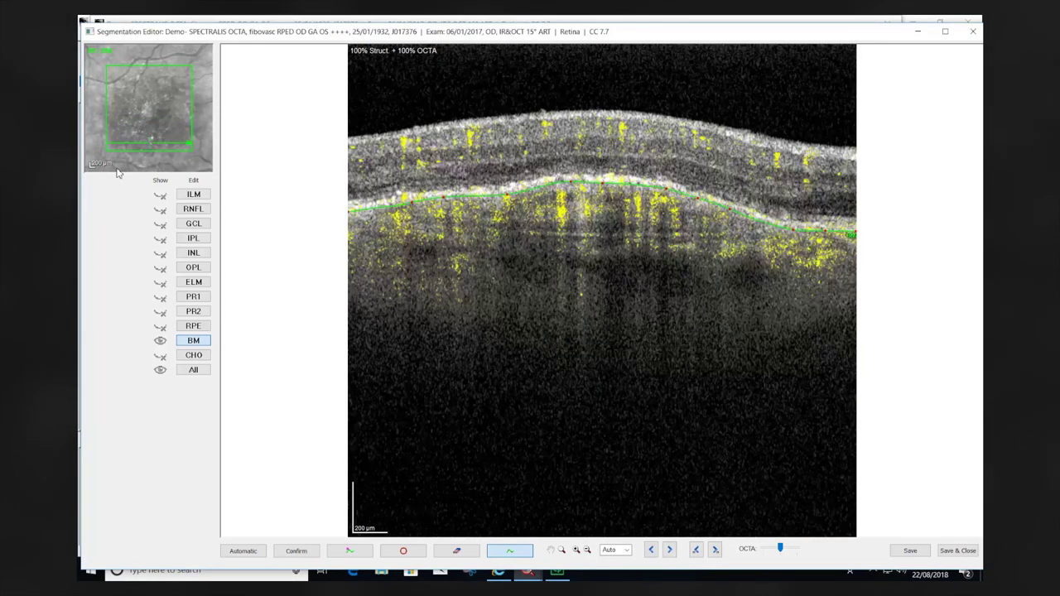
drag(362, 159, 820, 295)
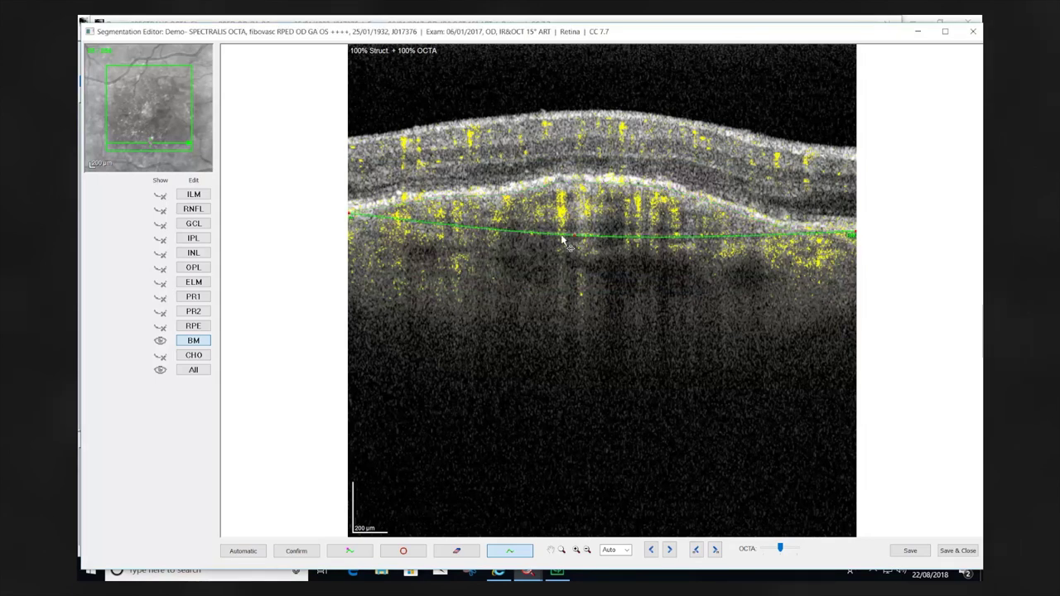
click(958, 550)
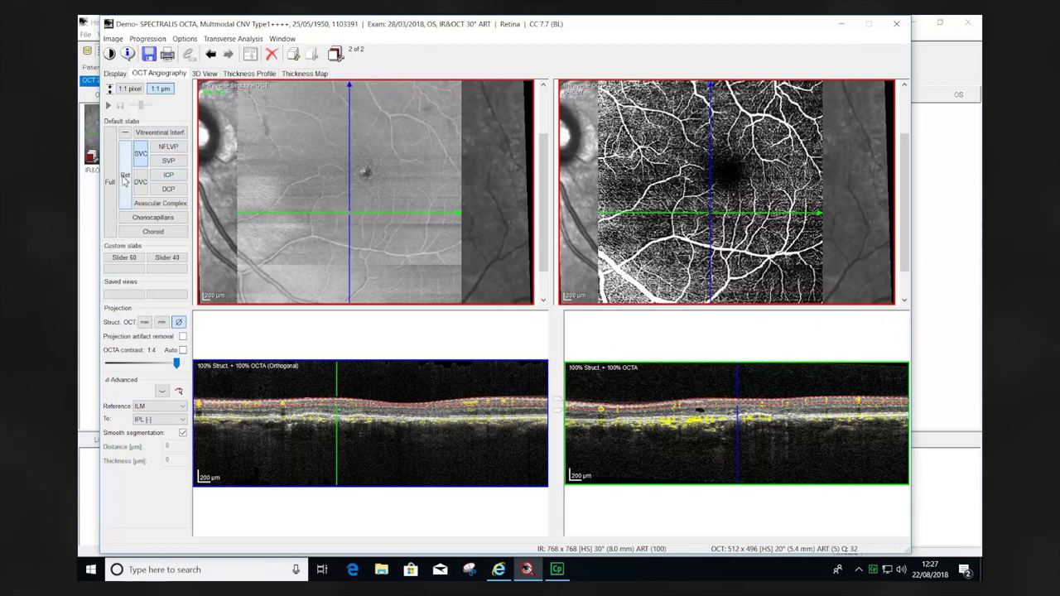
Show the CNV exam's flow image with the Ret slab, then the Full slab.
click(124, 177)
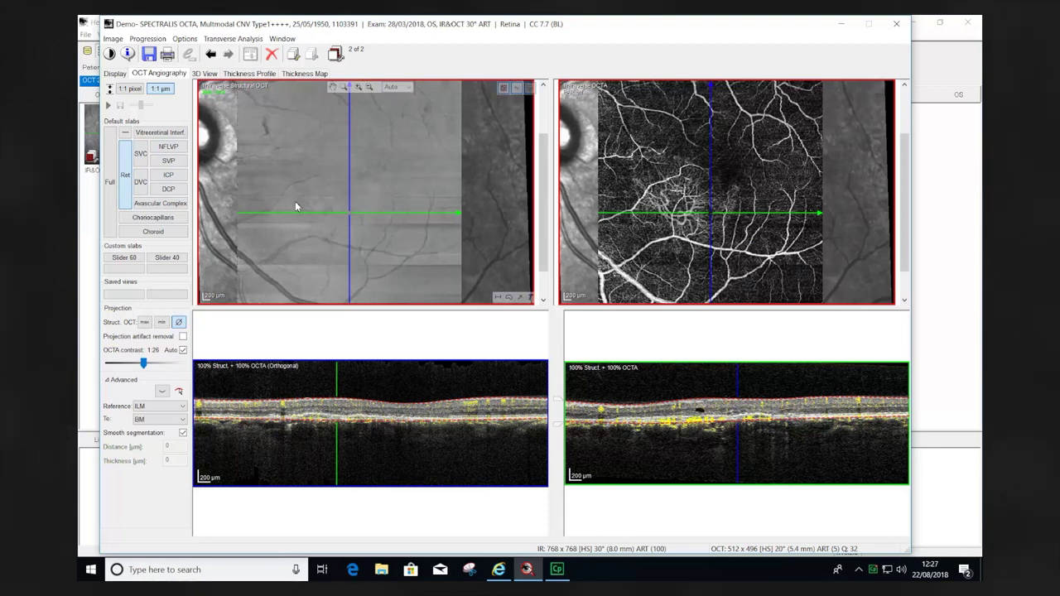
click(114, 198)
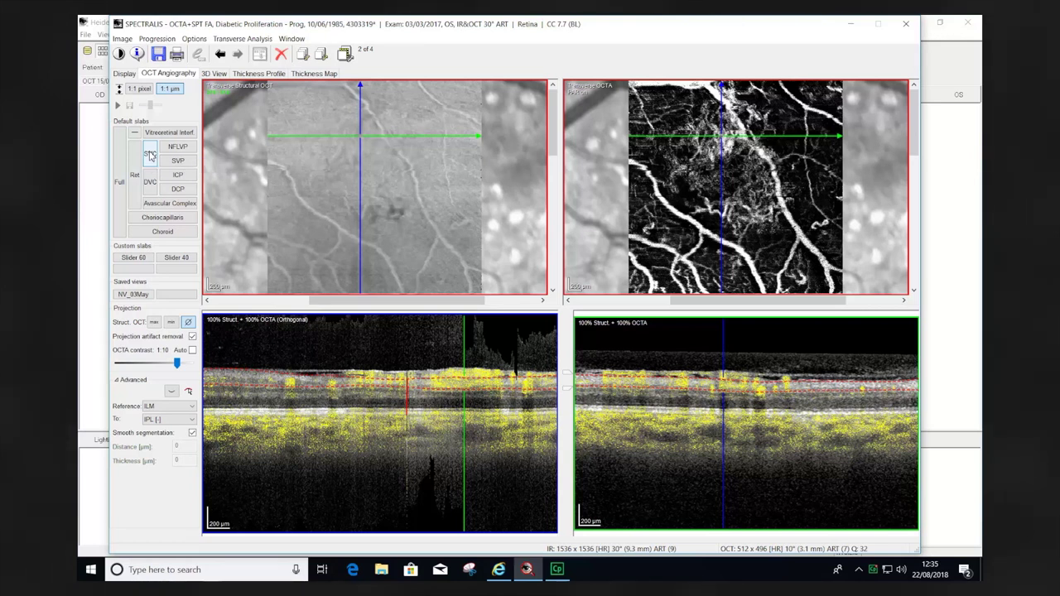
Switch the diabetic proliferation exam from the Ret slab to the Full slab.
click(138, 174)
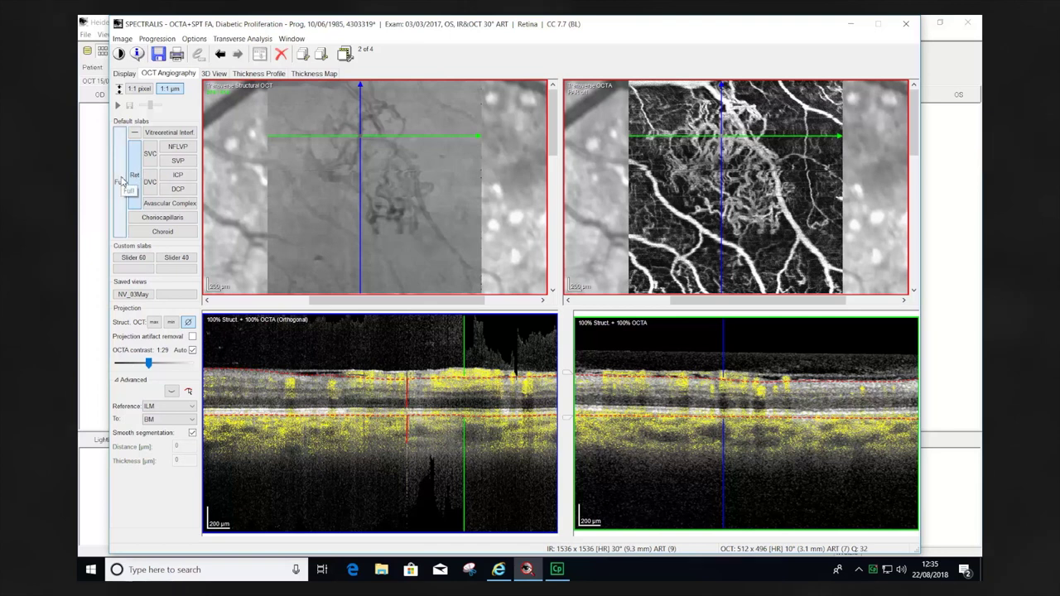
click(121, 181)
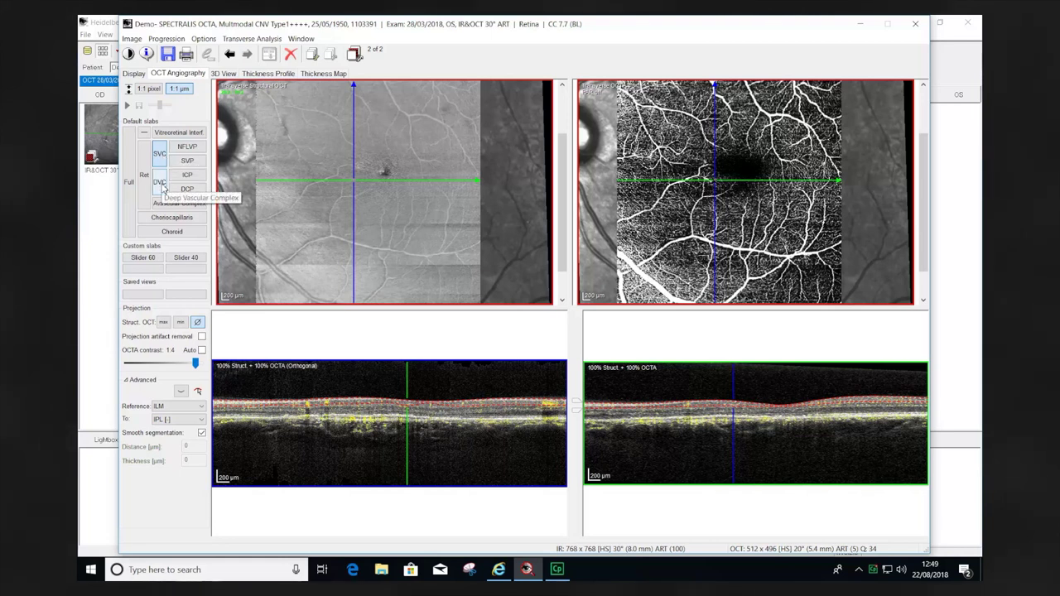
Show the CNV exam's DVC, ICP, DCP, Avascular Complex, Choriocapillaris and Choroid slabs in turn.
click(160, 183)
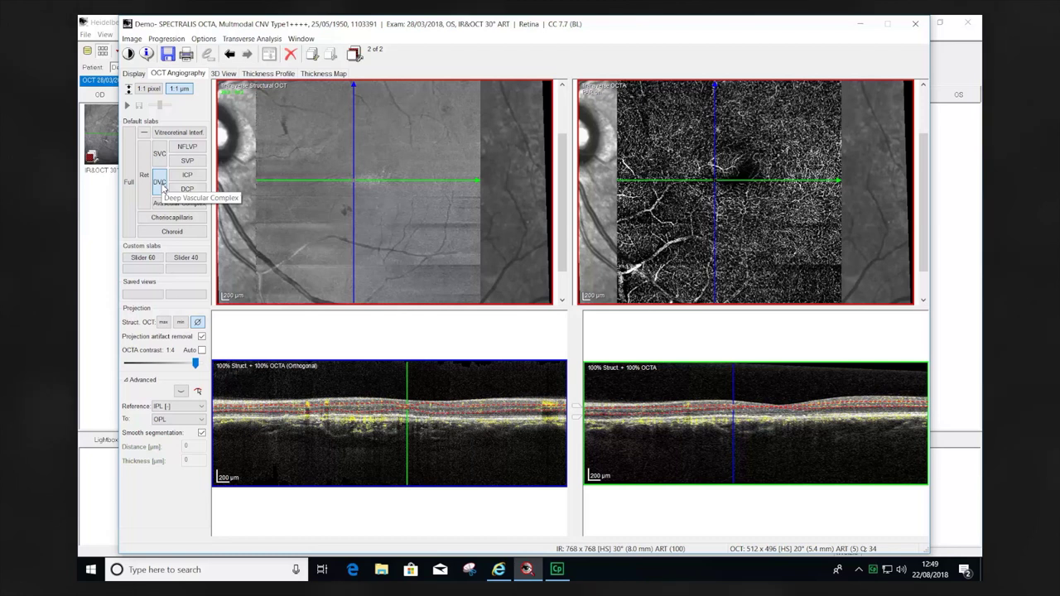
click(187, 176)
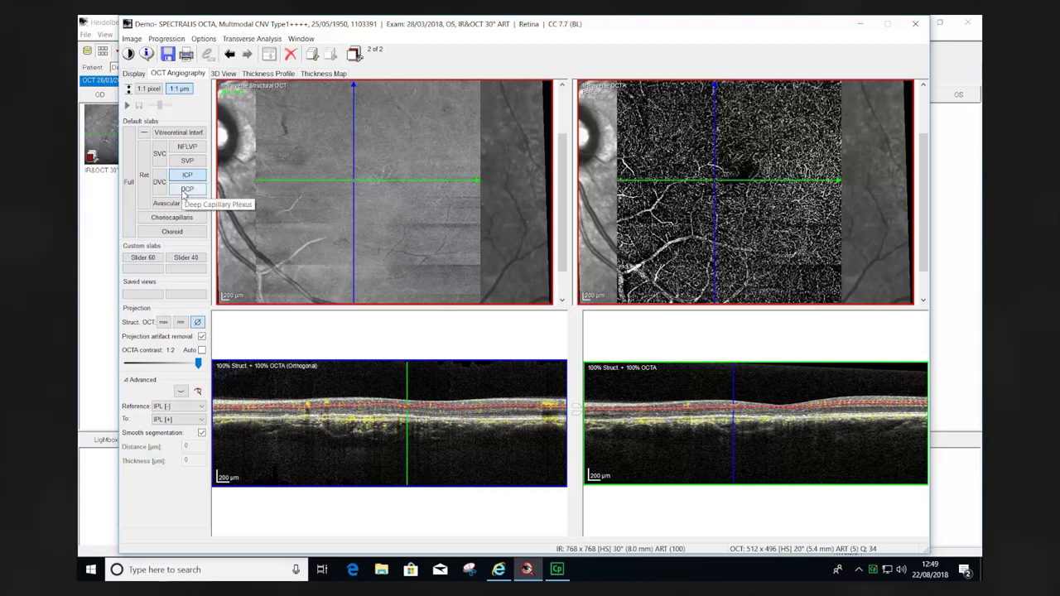
click(186, 192)
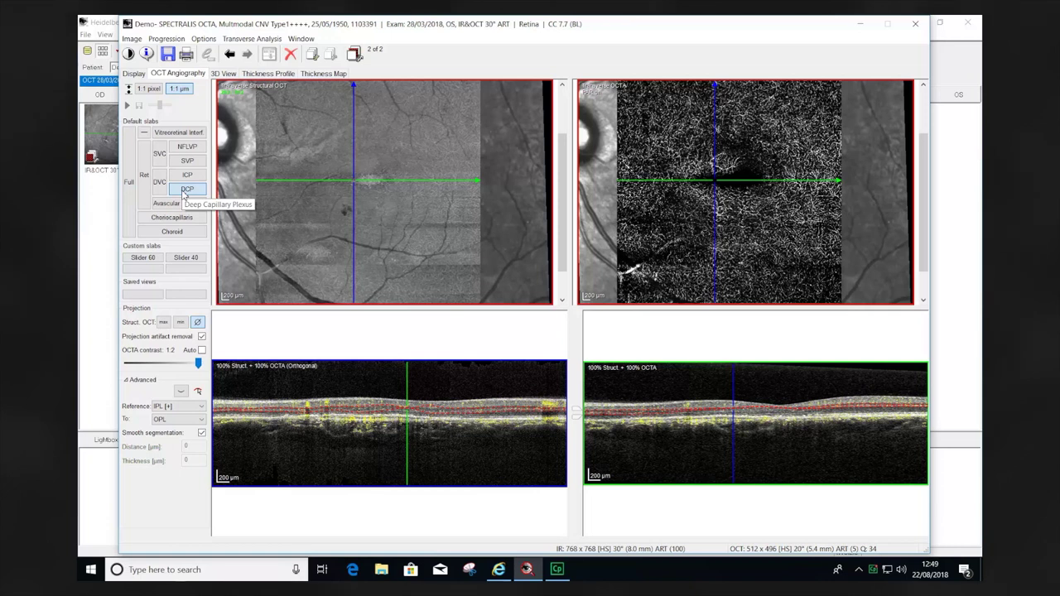
click(172, 206)
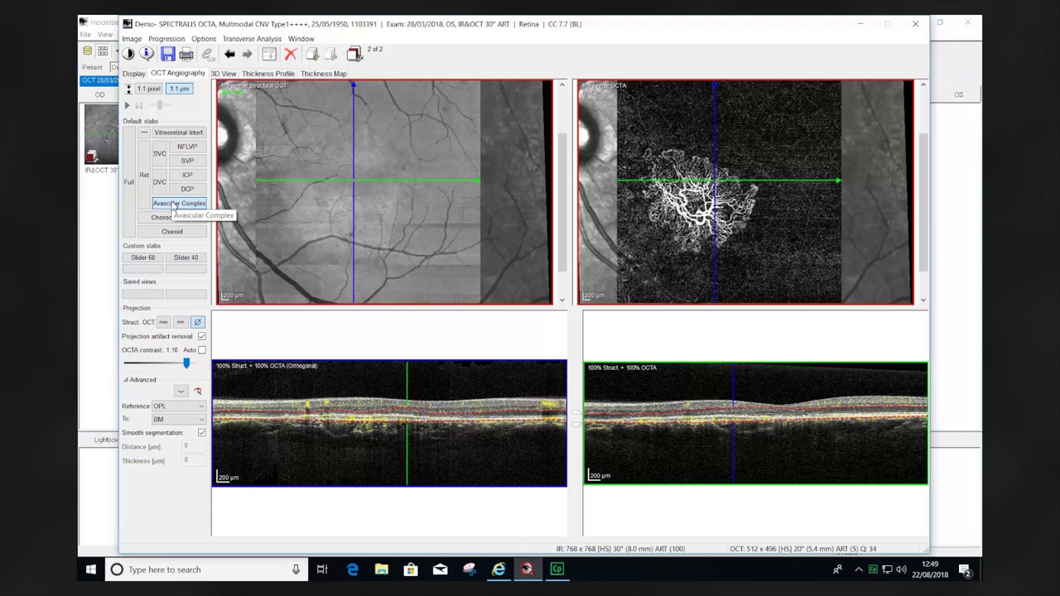
click(171, 218)
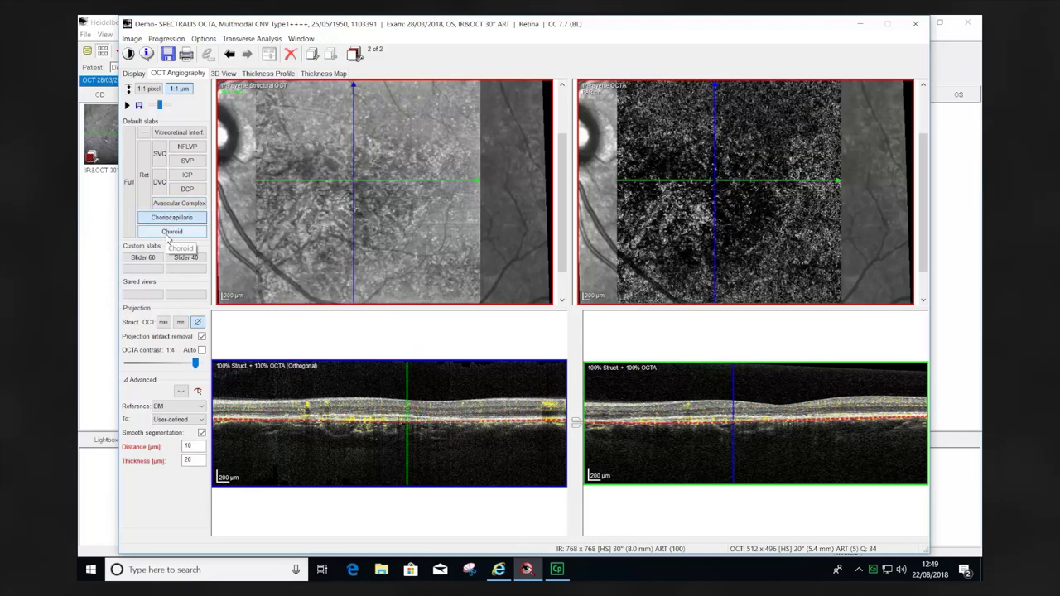
click(171, 231)
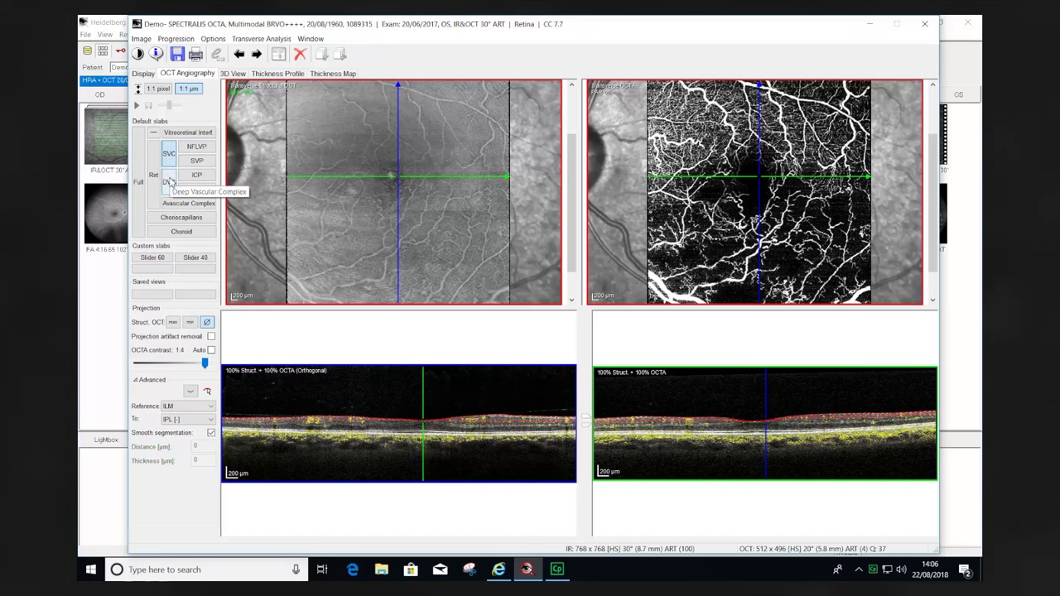
Cycle the BRVO exam through the DVC, ICP, DCP, Avascular Complex, Choriocapillaris and Choroid slabs.
click(169, 181)
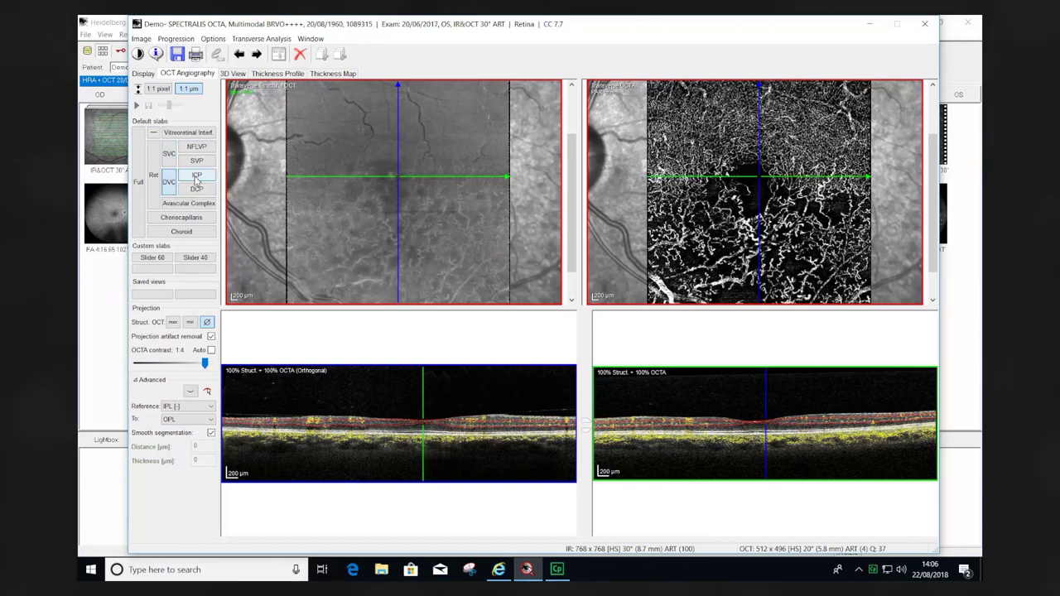
click(198, 176)
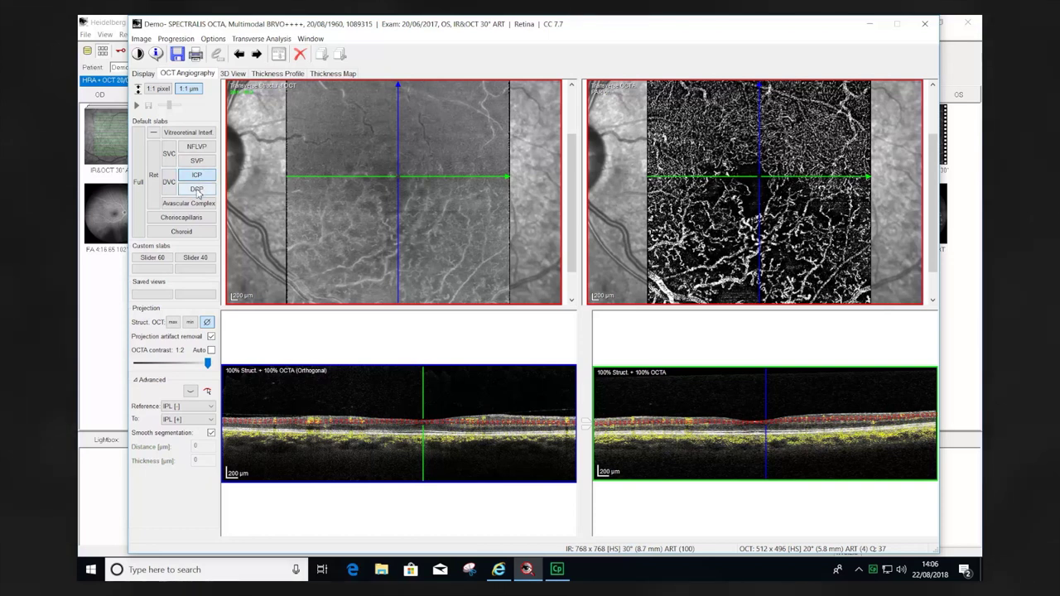
click(198, 190)
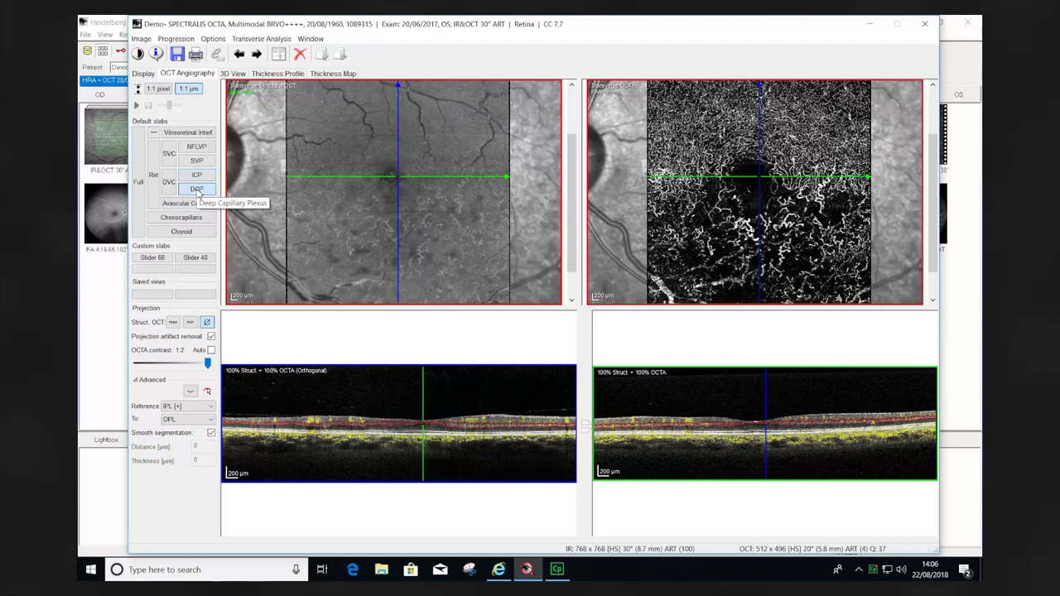
click(196, 207)
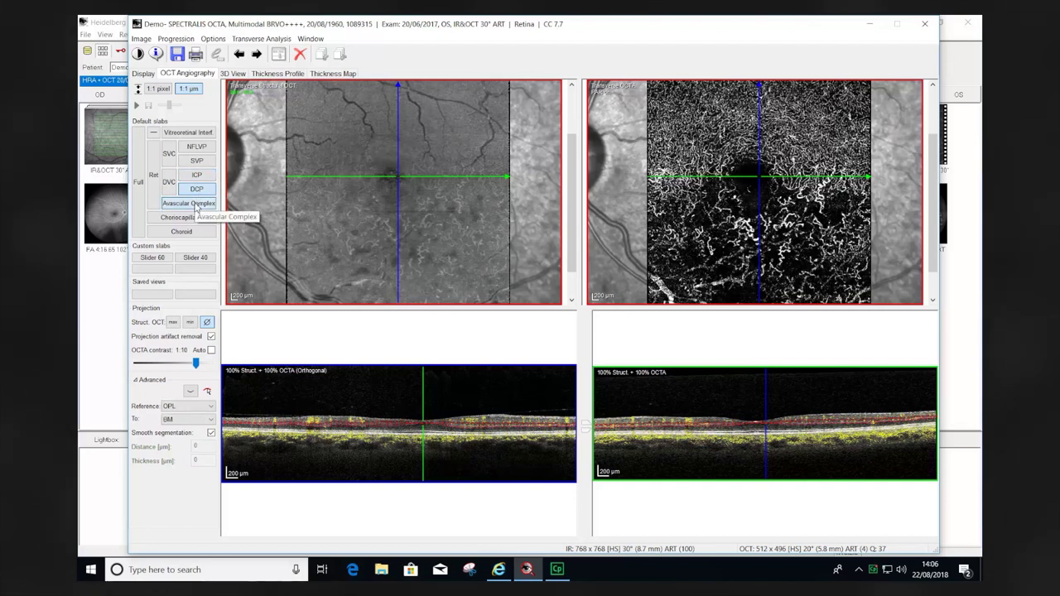
click(192, 218)
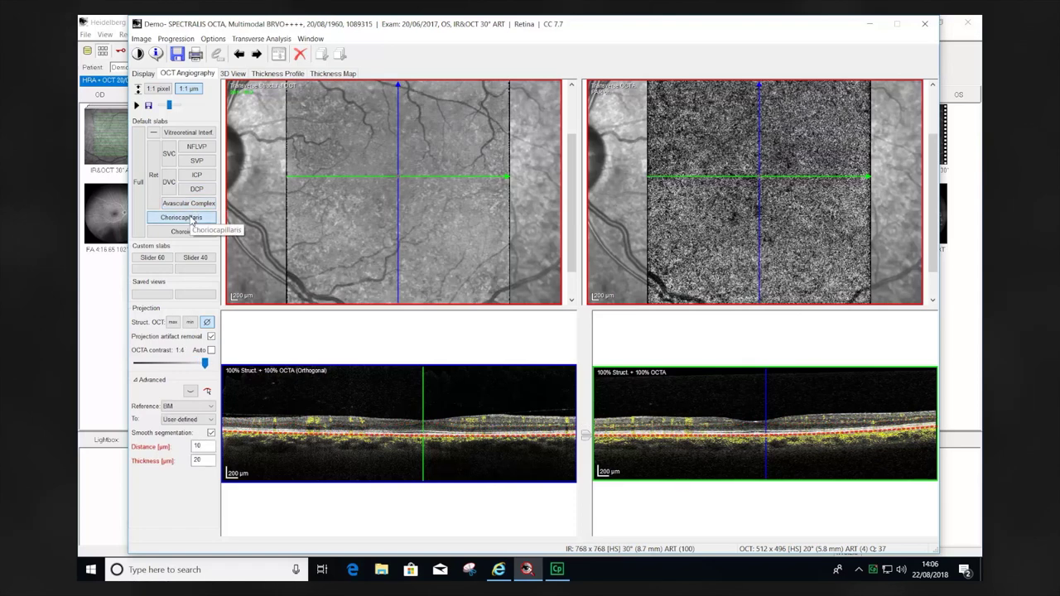
click(187, 236)
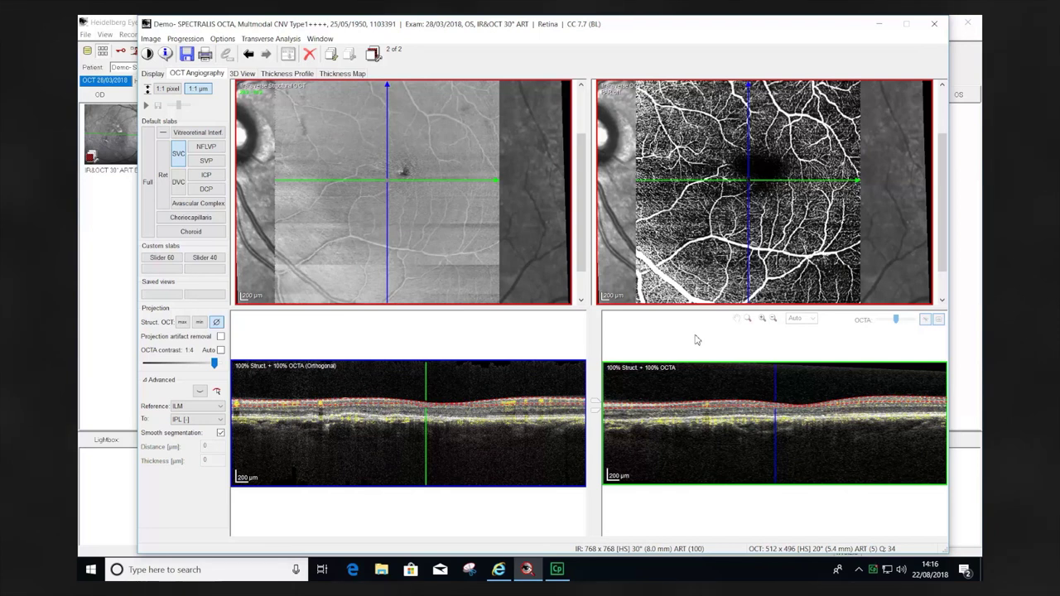
Apply the Slider 60 custom slab and drag it to Rel. Position 88 between ILM and BM.
click(162, 258)
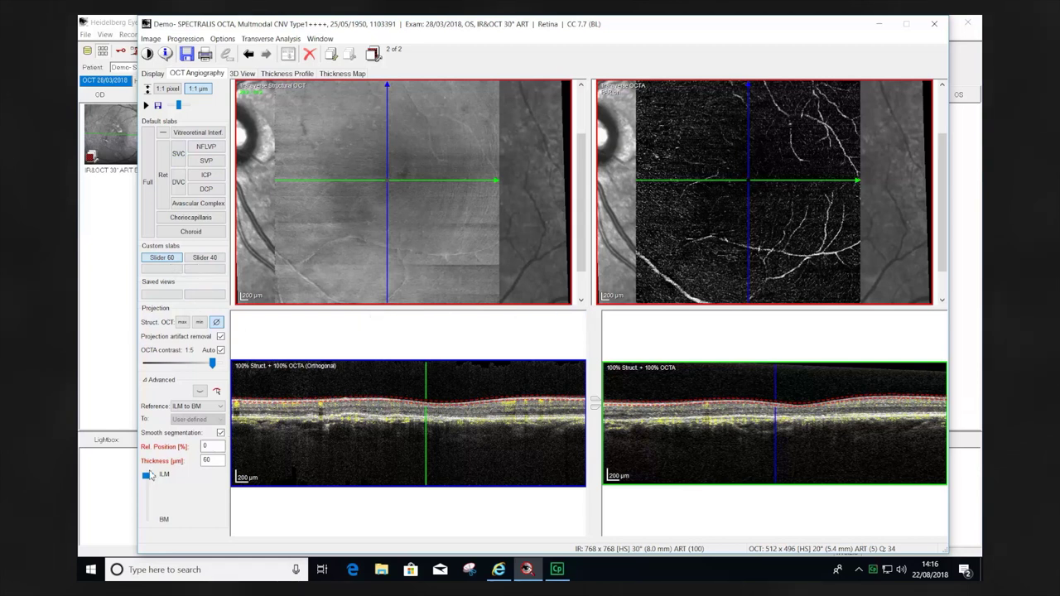
drag(149, 475, 151, 516)
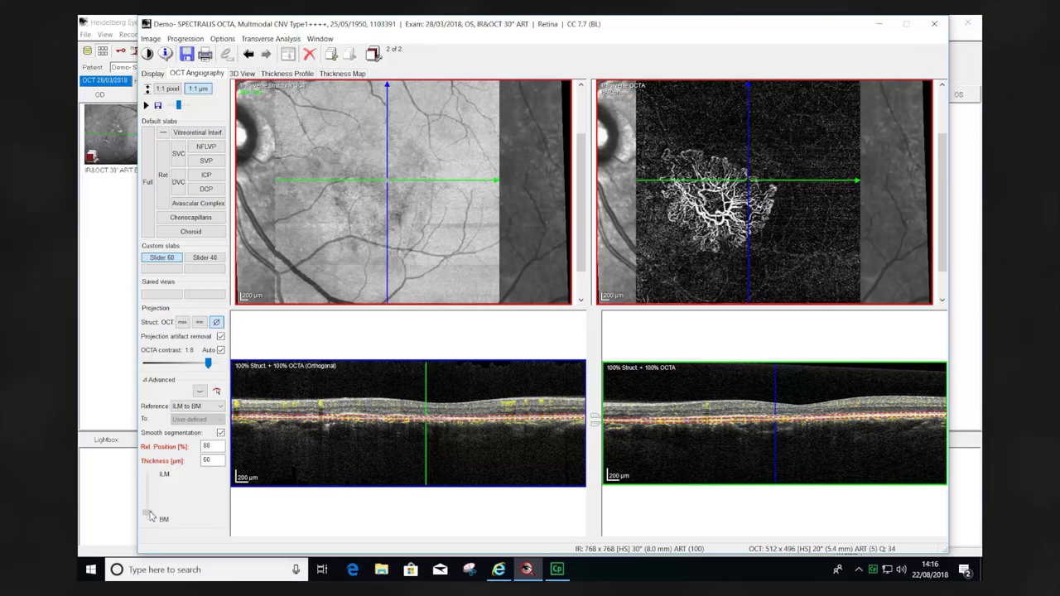
Raise the 60 µm slab from 88% to 74%, then lift it off BM to reveal the CNV lesion.
mouse_move(151, 515)
mouse_down()
mouse_move(153, 482)
mouse_move(144, 522)
mouse_up()
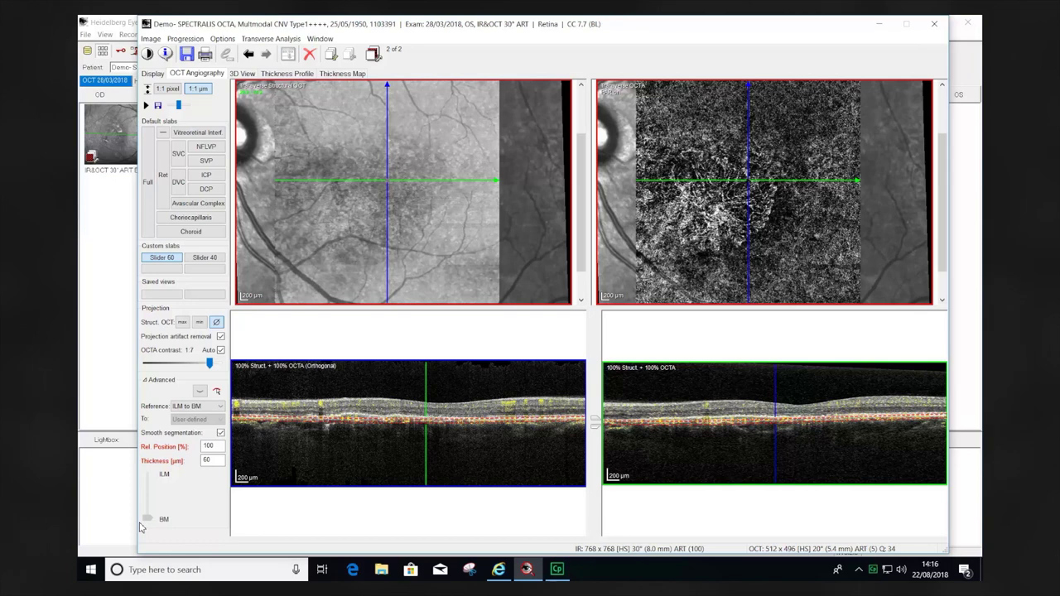
drag(141, 521, 148, 478)
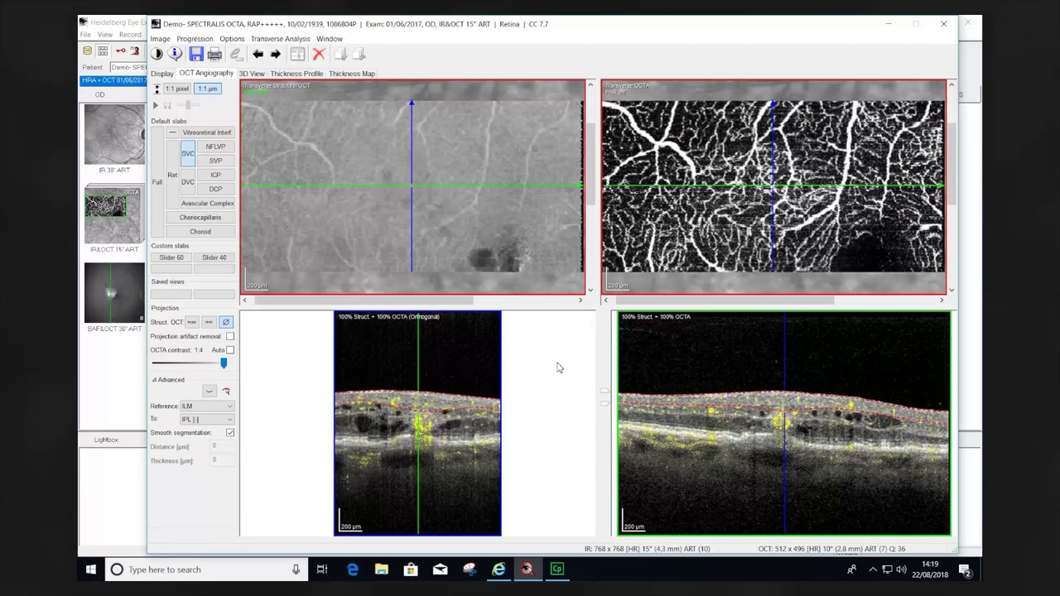
Apply the 40 µm custom slab, push it below ILM to about 47% depth, then switch programs.
click(227, 259)
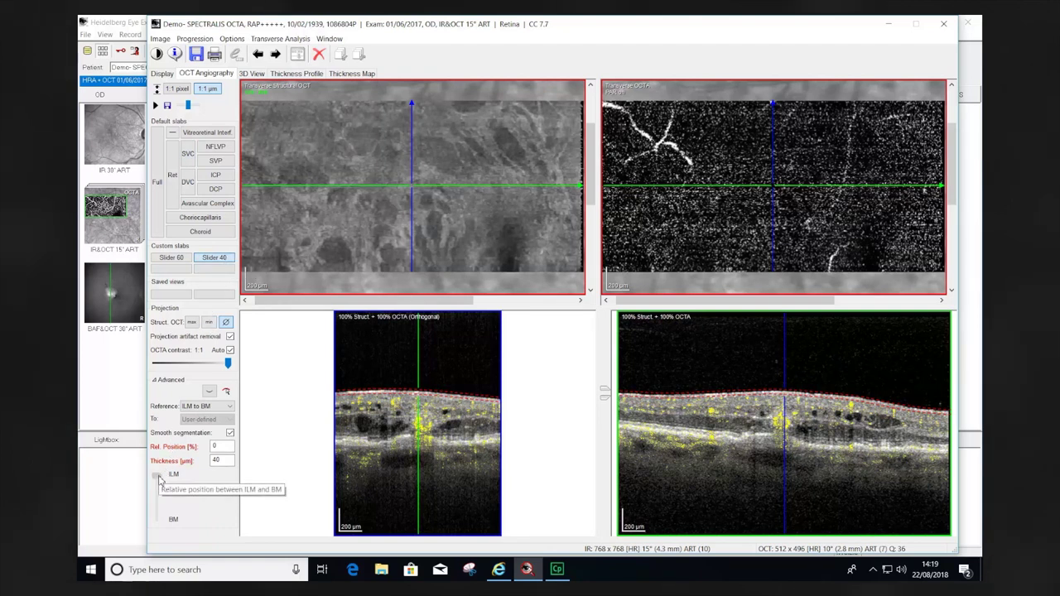
drag(157, 479, 157, 496)
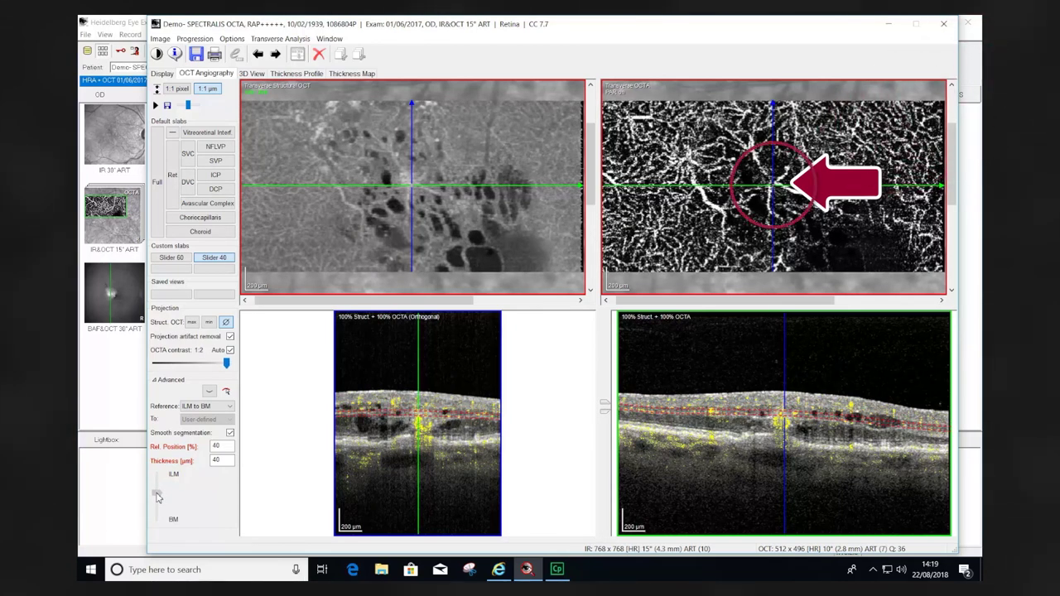
mouse_move(157, 496)
mouse_down()
mouse_move(150, 519)
mouse_move(159, 480)
mouse_move(158, 501)
mouse_up()
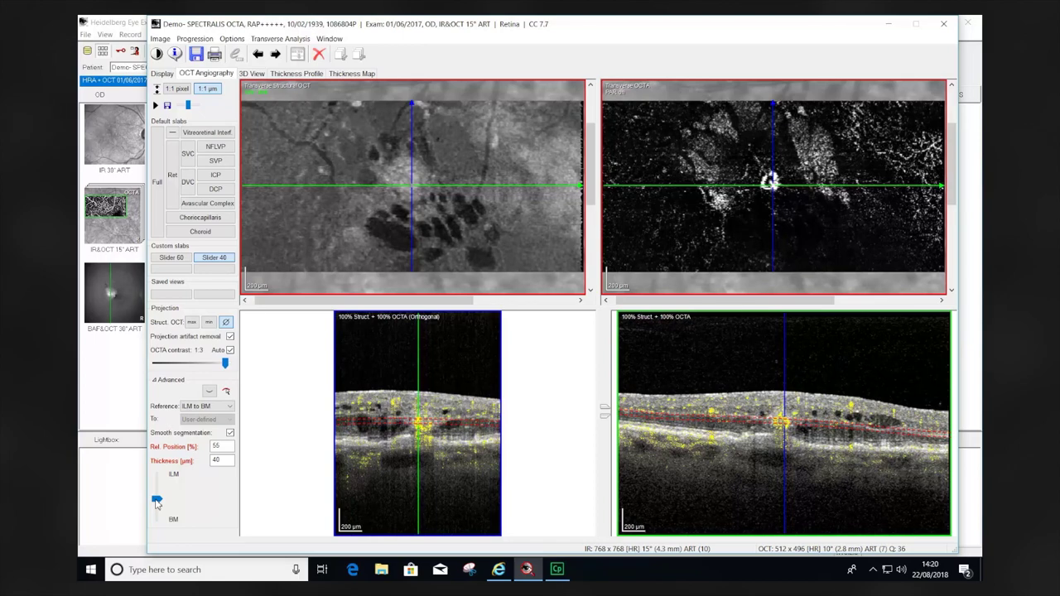
click(561, 574)
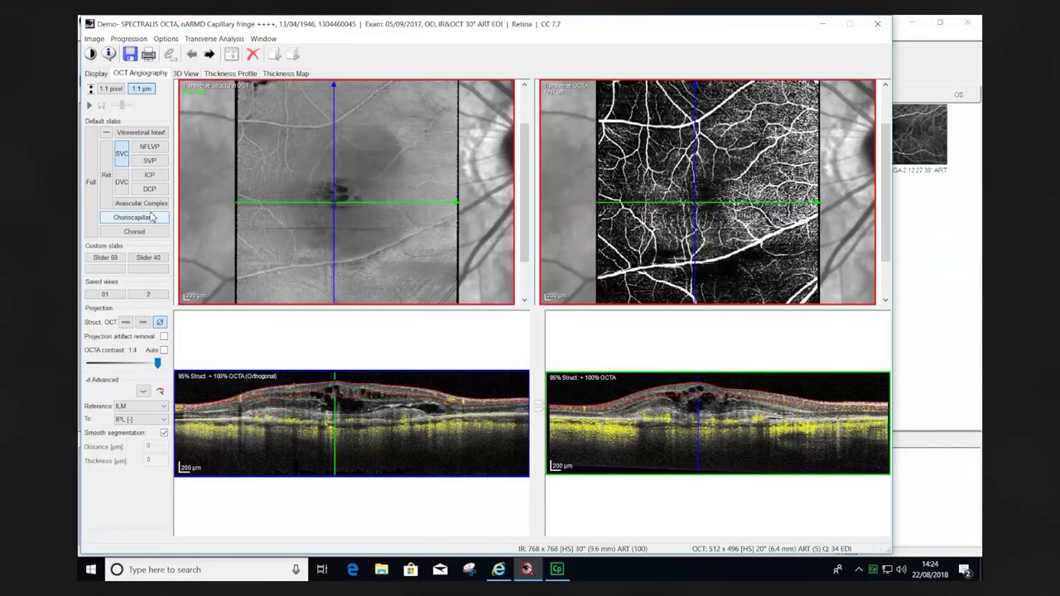
Show the Avascular Complex slab and inspect B-scans at the lesion's upper edge and below-left of it.
click(148, 205)
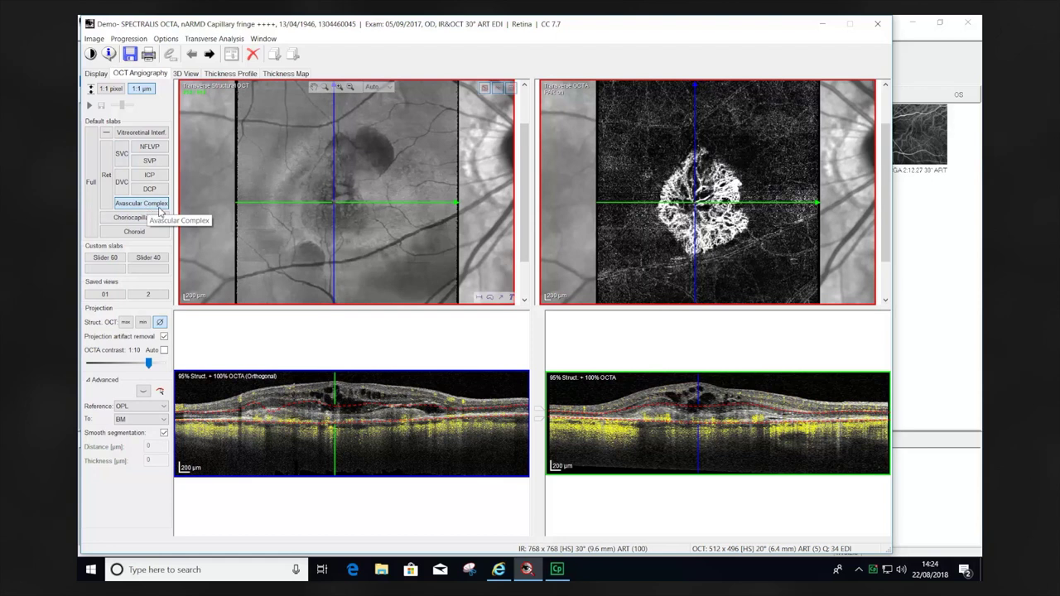
click(380, 151)
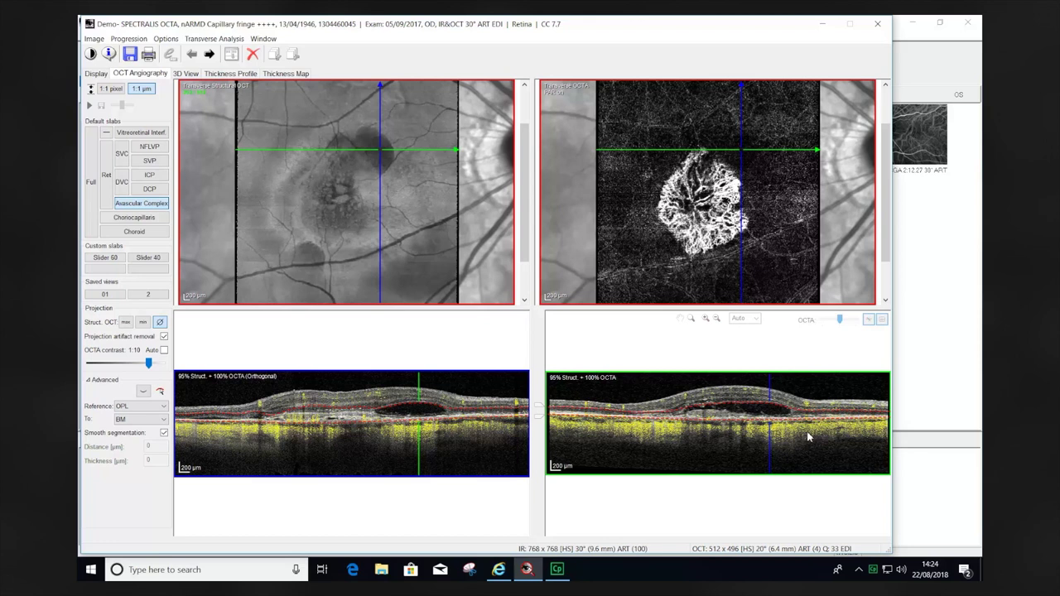
click(312, 251)
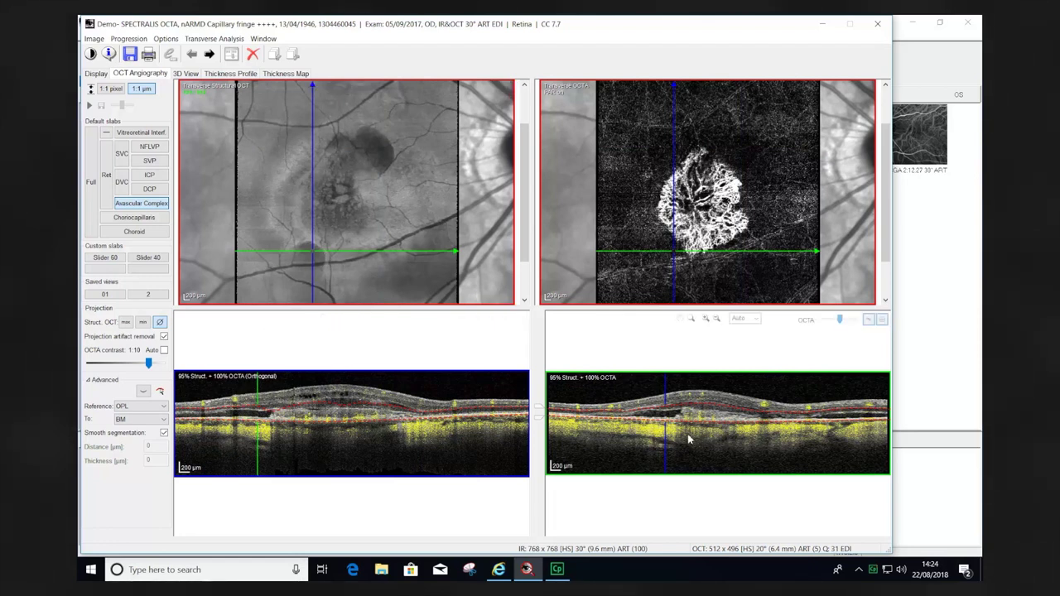
click(339, 195)
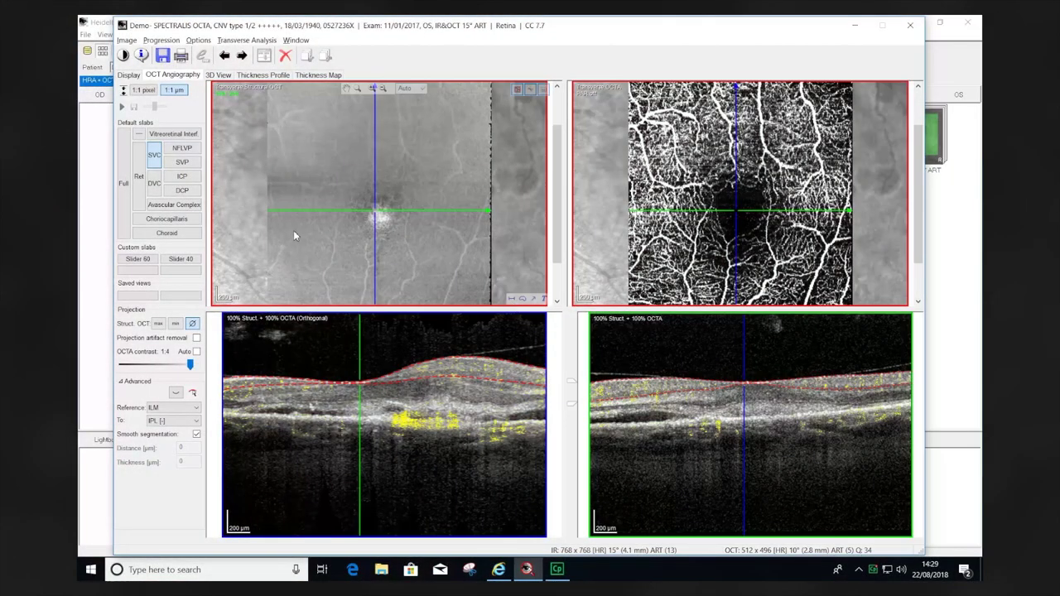
Show the Avascular Complex slab for the CNV type 1/2 exam and center the cross-sections on the lesion.
click(187, 207)
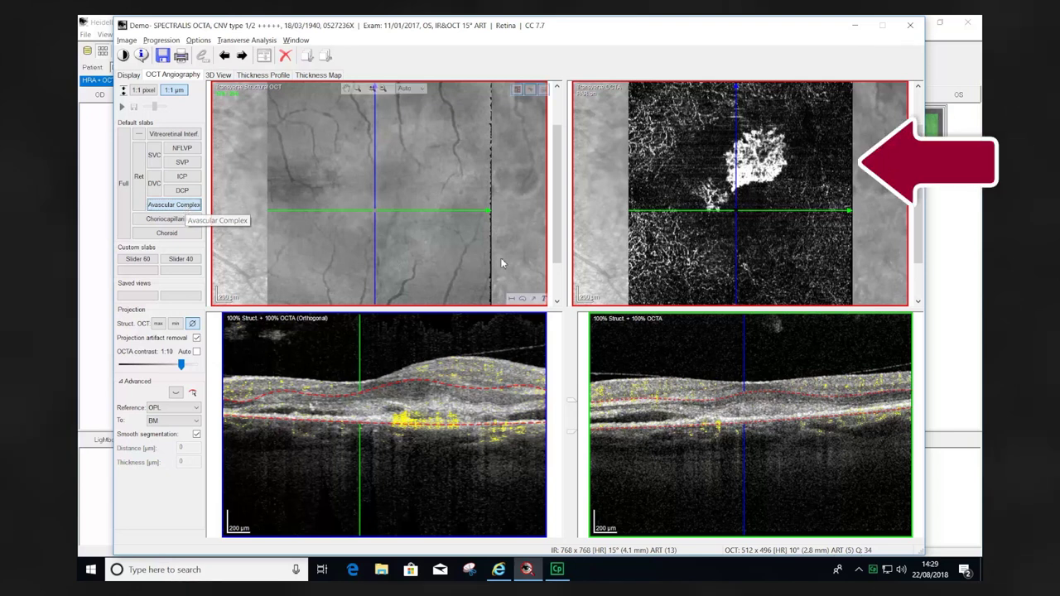
click(751, 169)
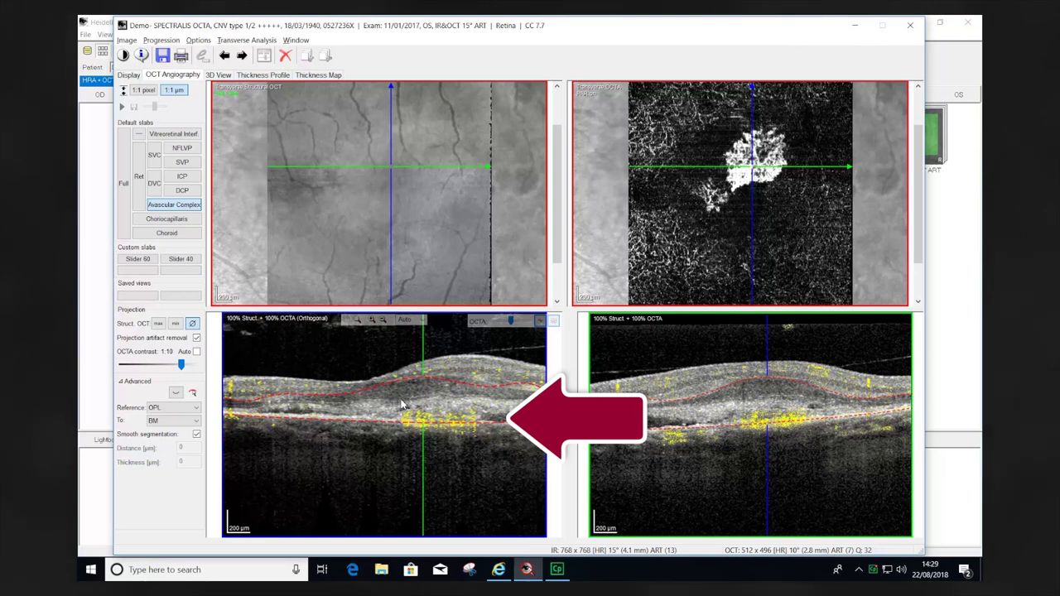
click(711, 198)
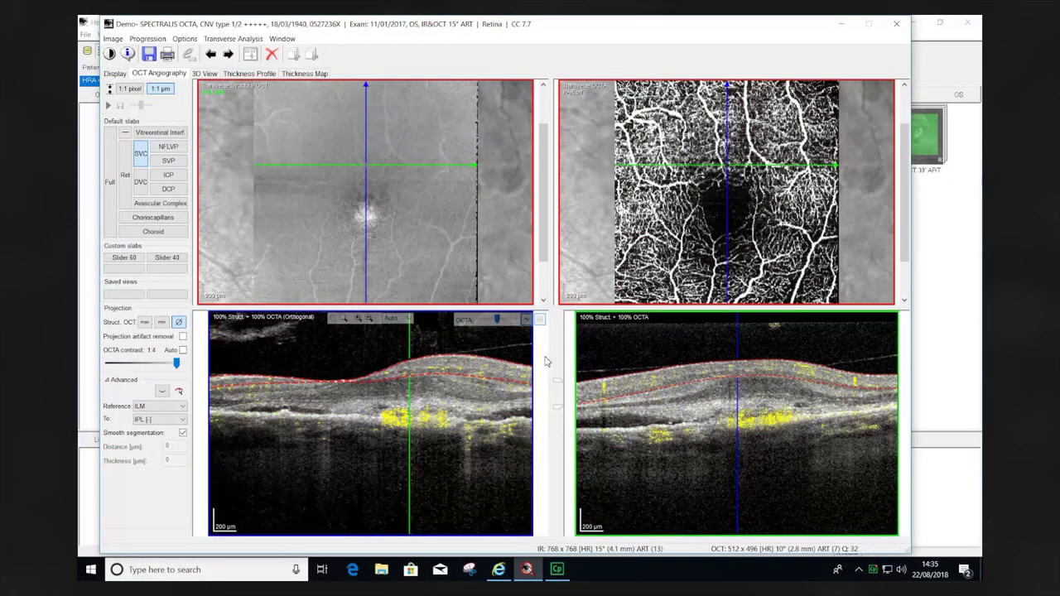
Switch from the Avascular Complex slab to the 60 µm custom slab, moved deeper toward BM.
click(181, 207)
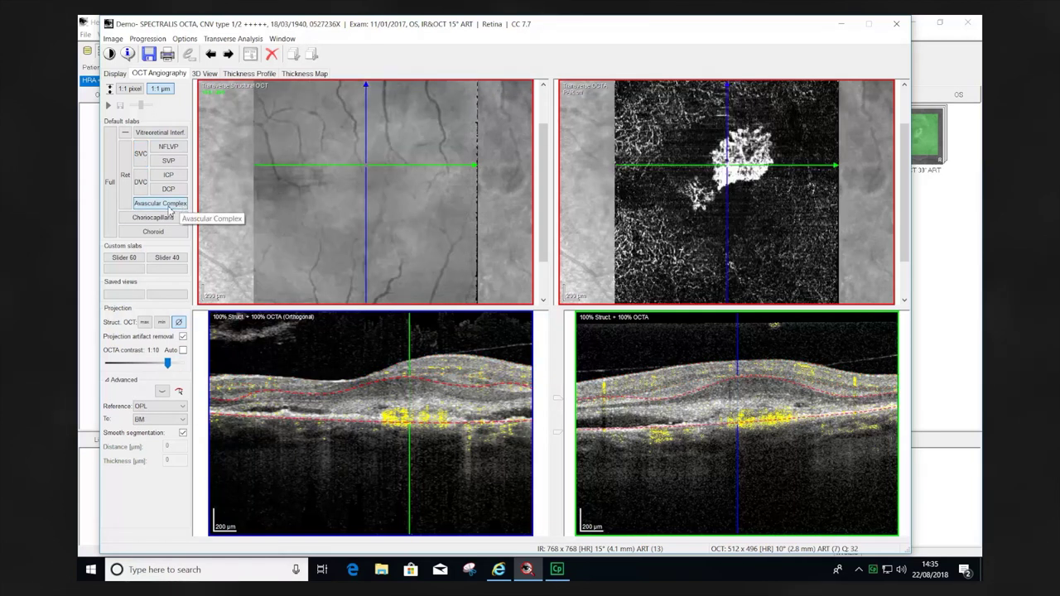
click(126, 260)
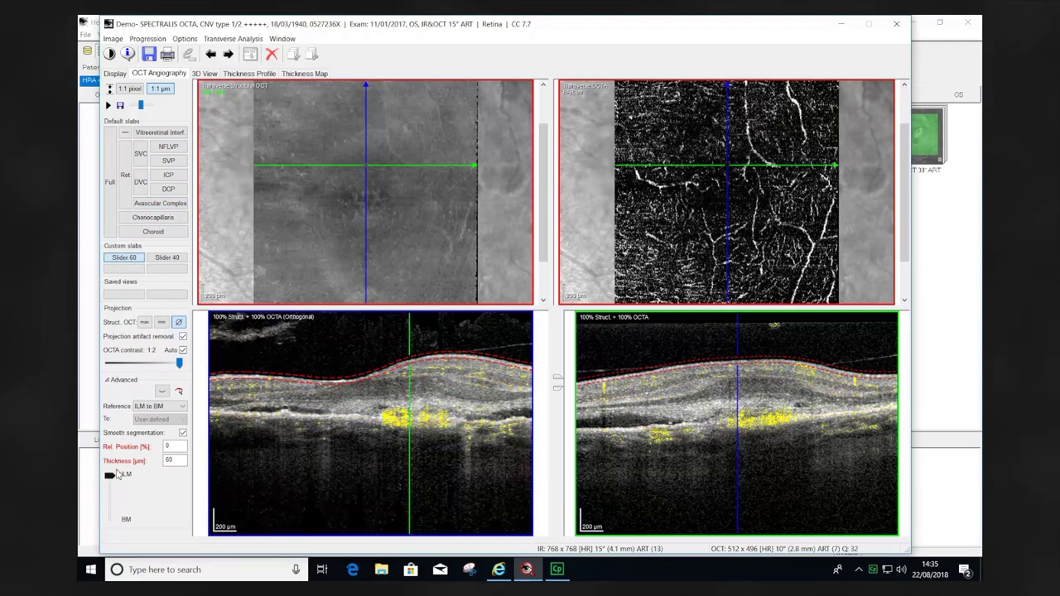
drag(109, 477, 101, 515)
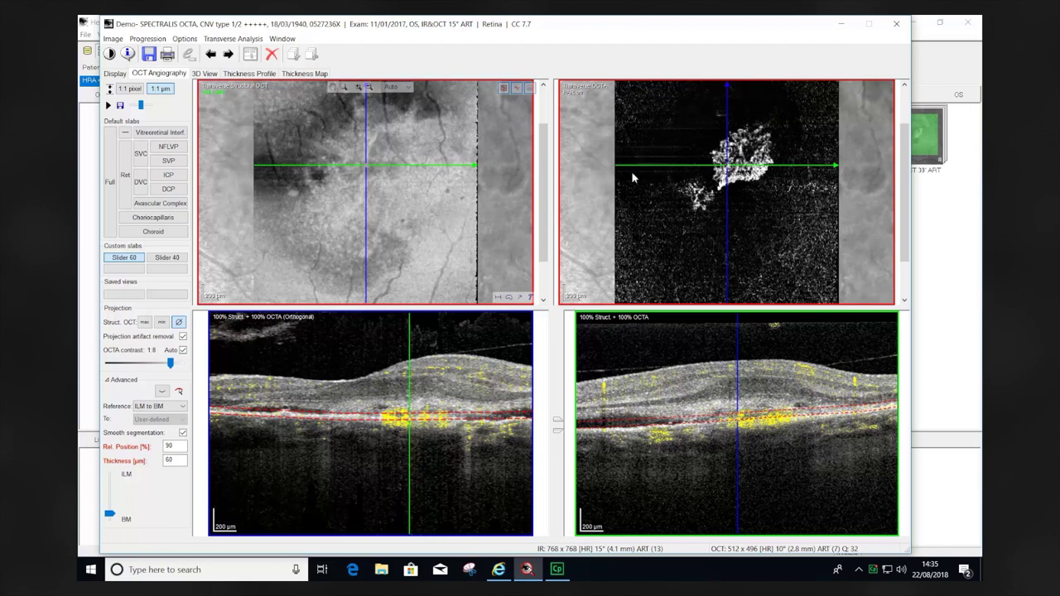
Place the cross-sections across the lesion and show the B-scan alone, enlarged.
click(277, 154)
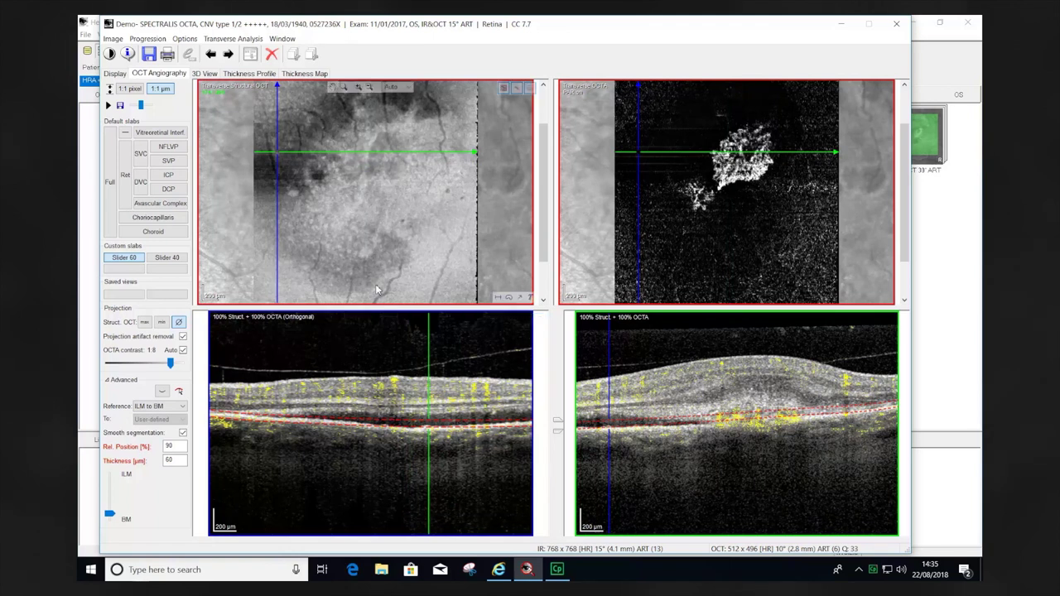
click(338, 106)
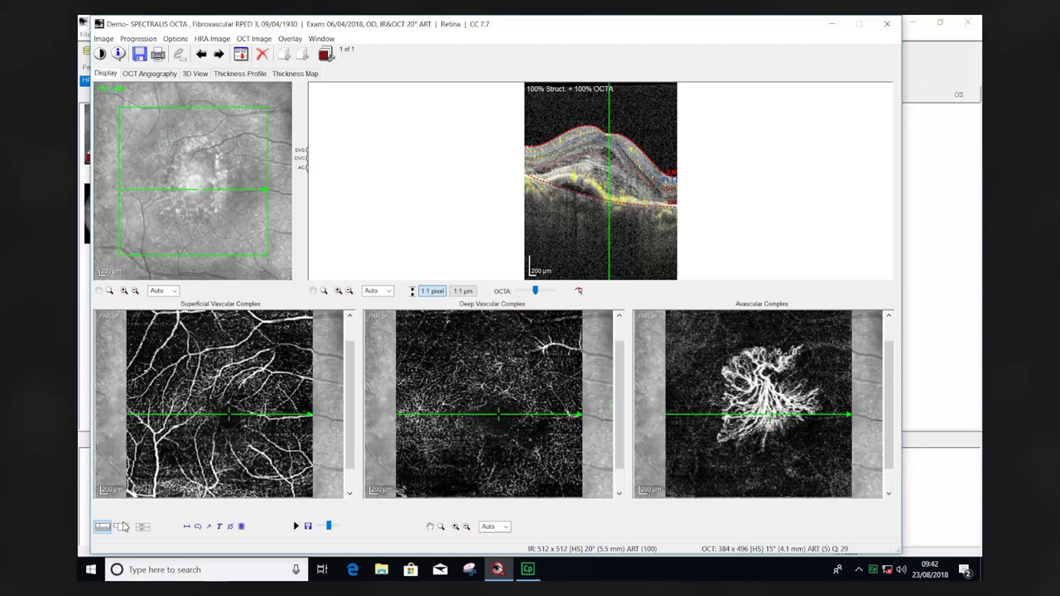
click(121, 528)
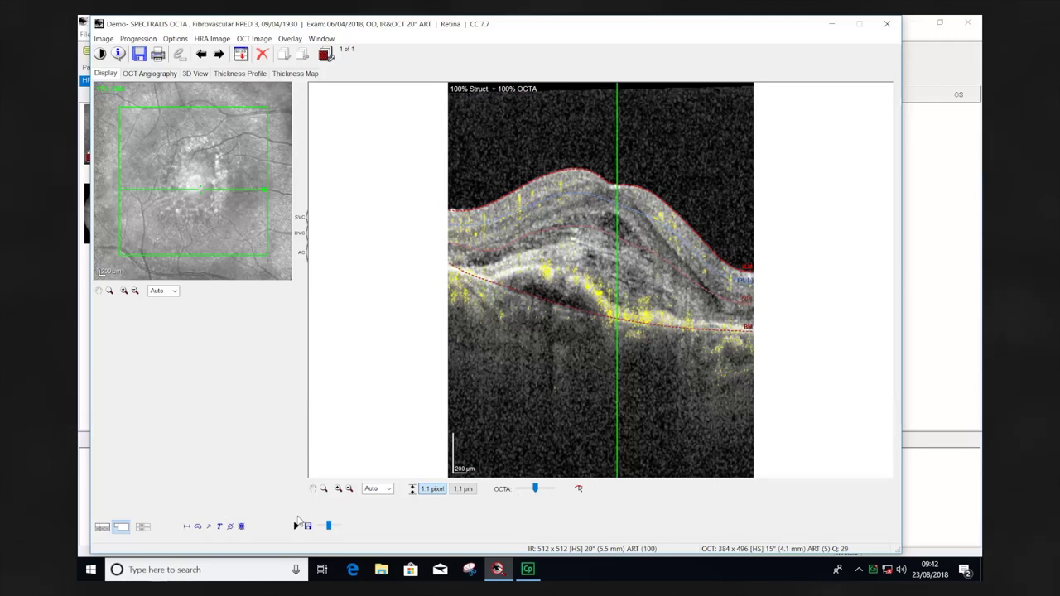
Start the B-scan fly-through with flow overlay and slow its playback speed.
click(296, 526)
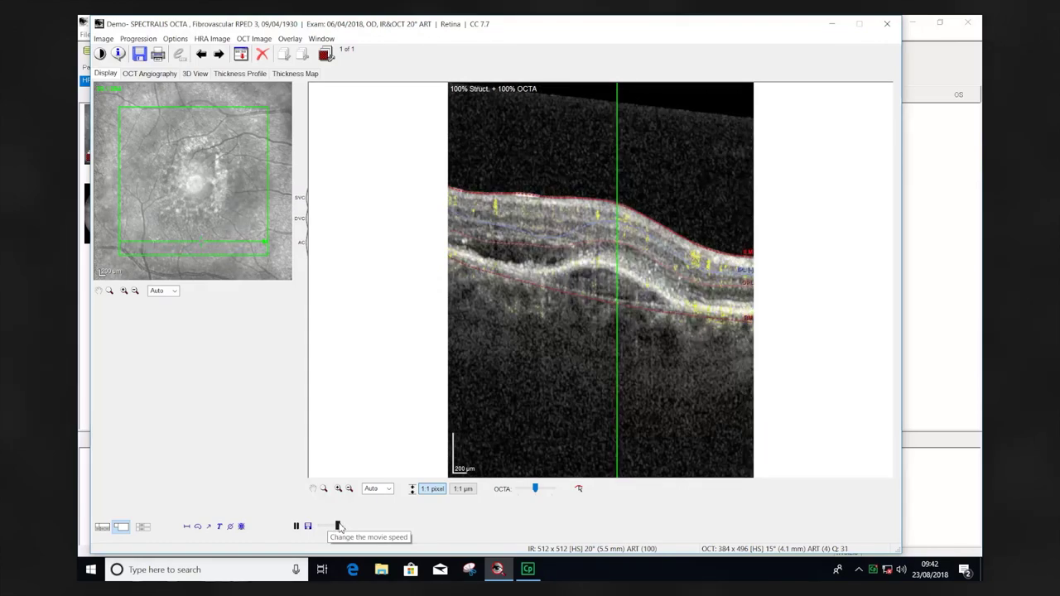
click(338, 527)
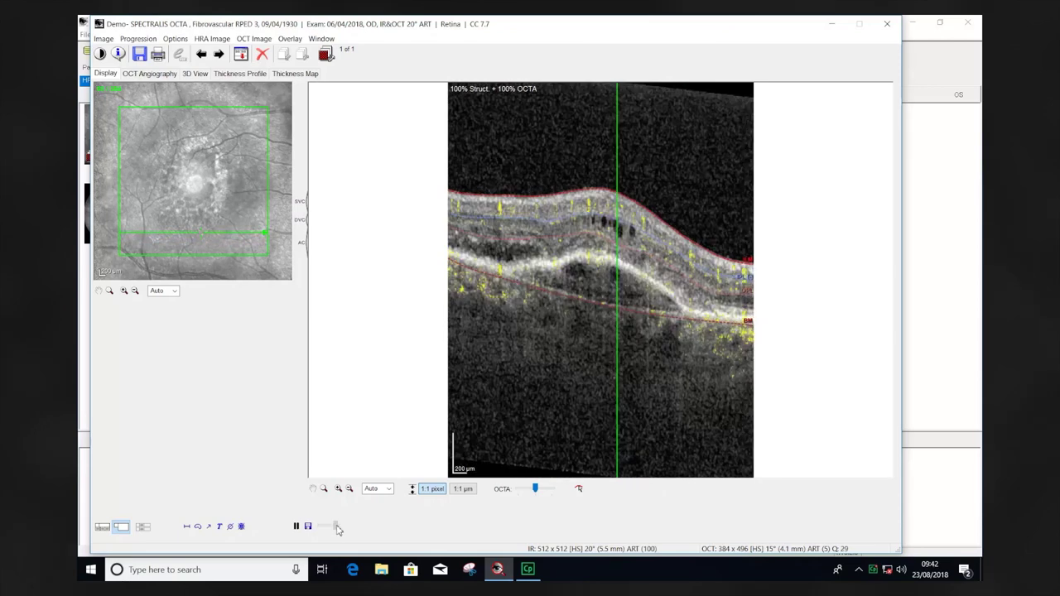
drag(337, 527, 321, 532)
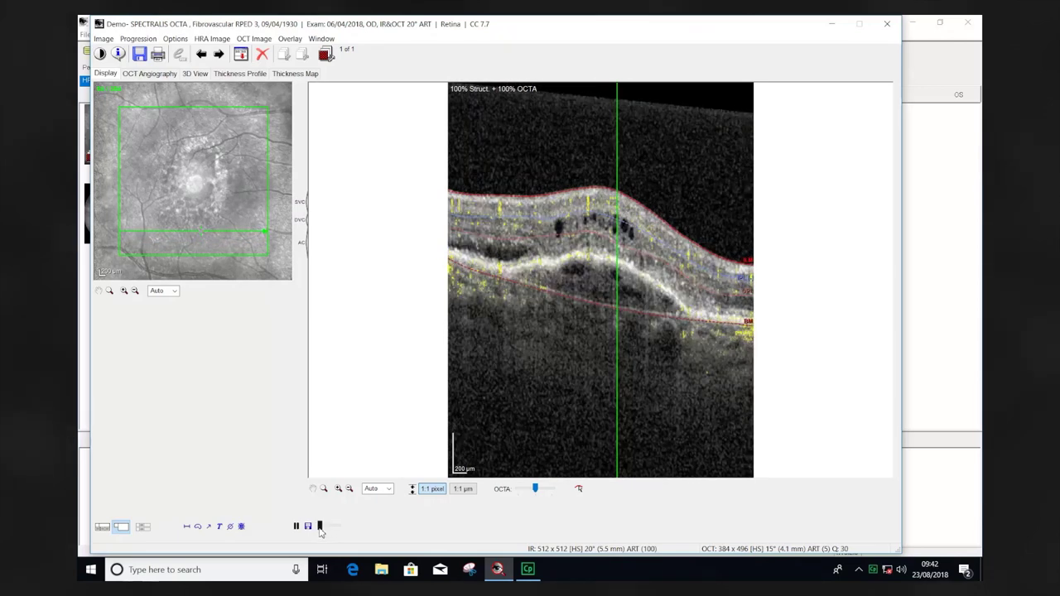